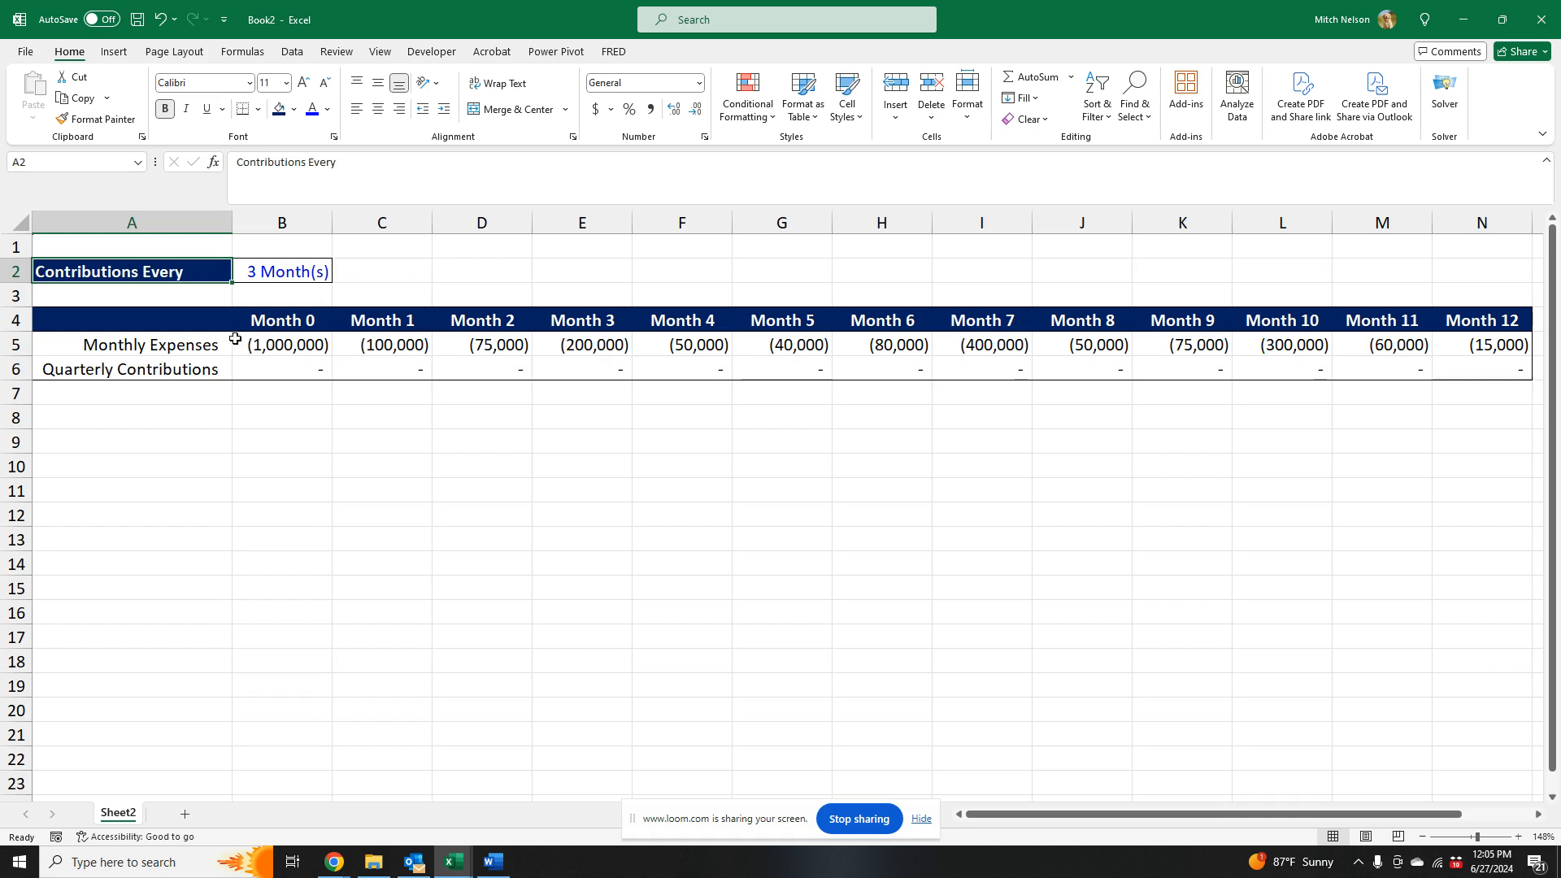
- Examine the monthly expenses for Months 0–2 and Months 3–5 against the quarterly contributions row
click(216, 345)
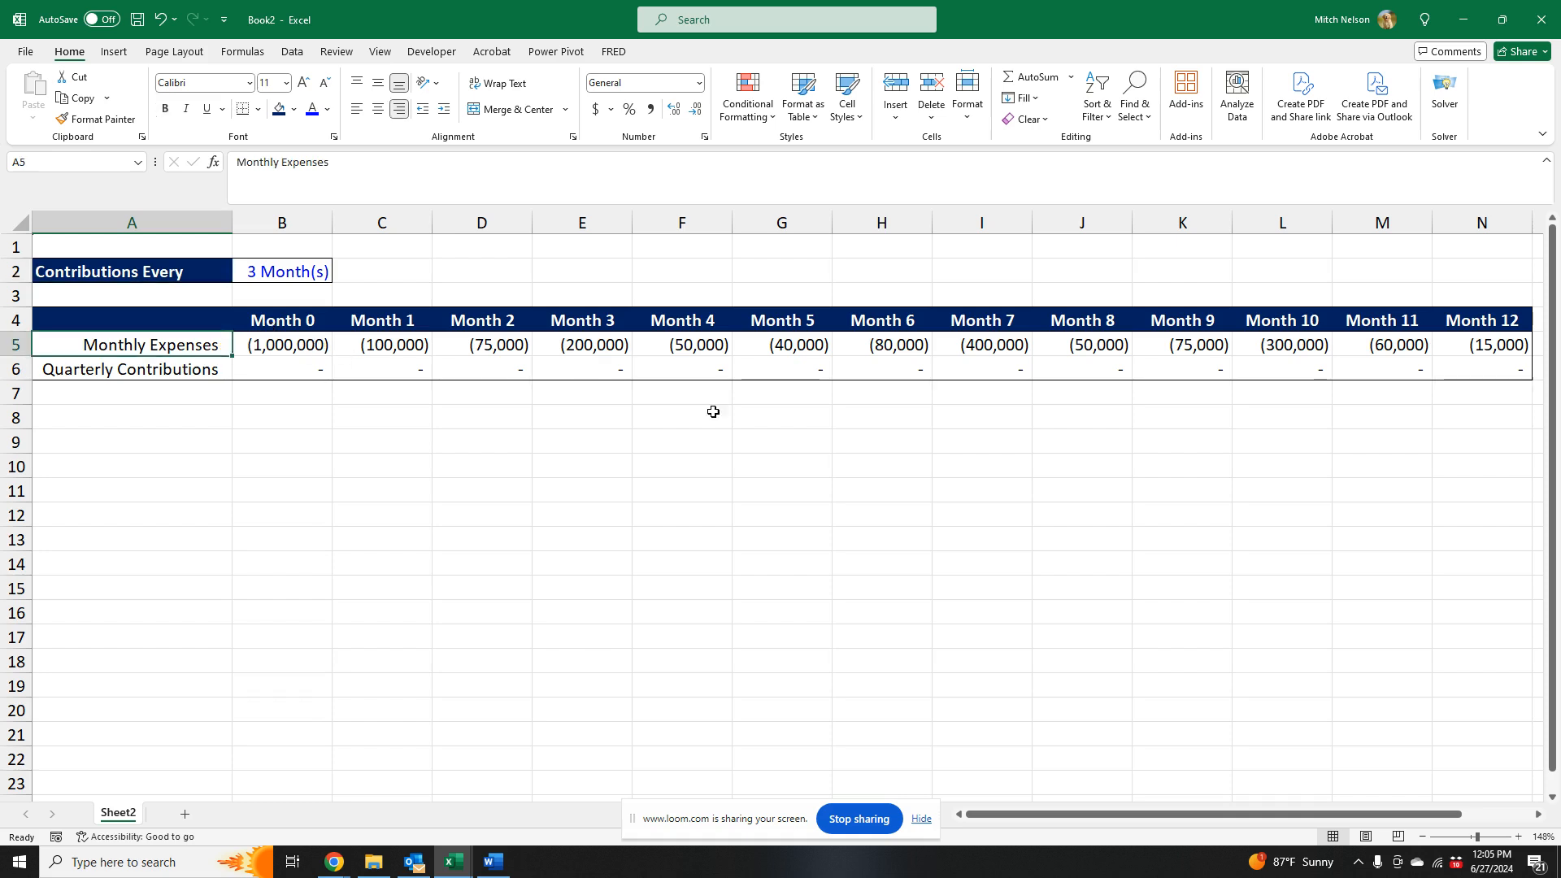
click(312, 372)
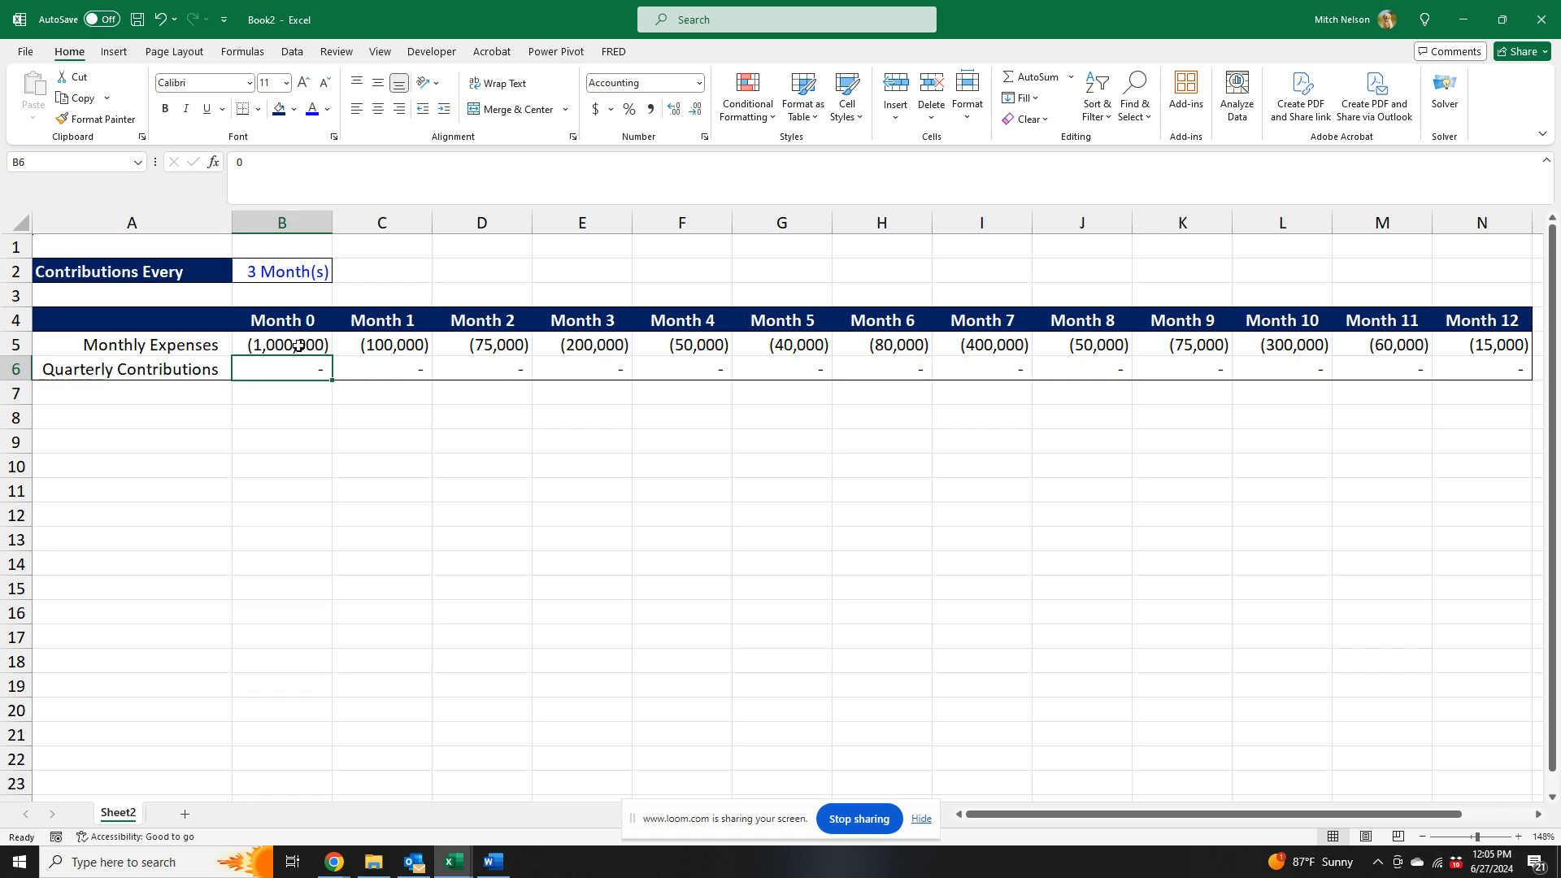
drag(299, 346, 474, 346)
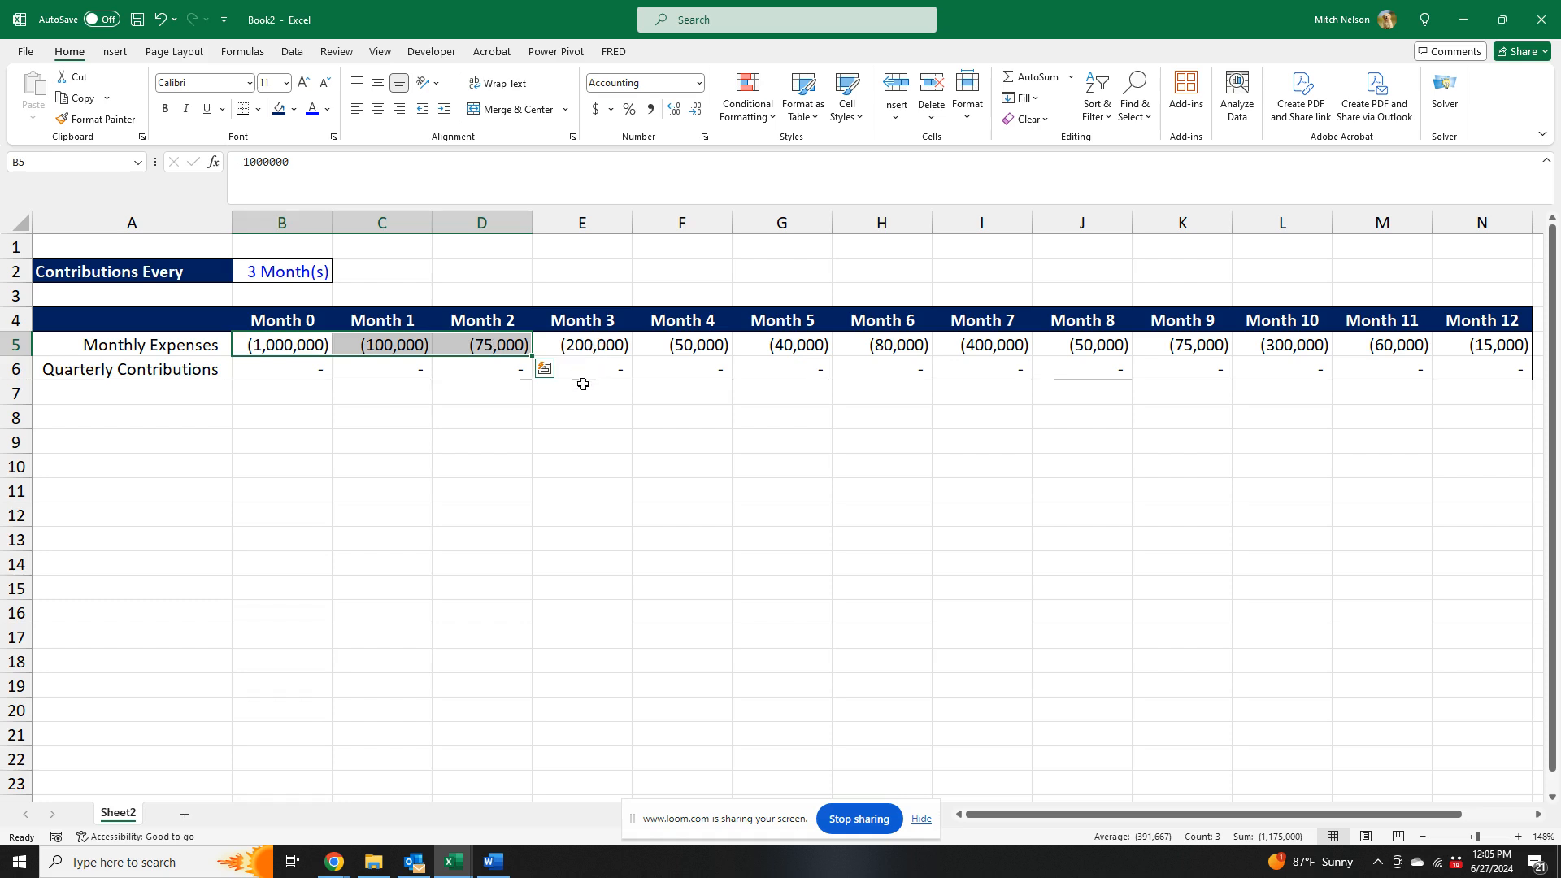
drag(588, 345, 767, 343)
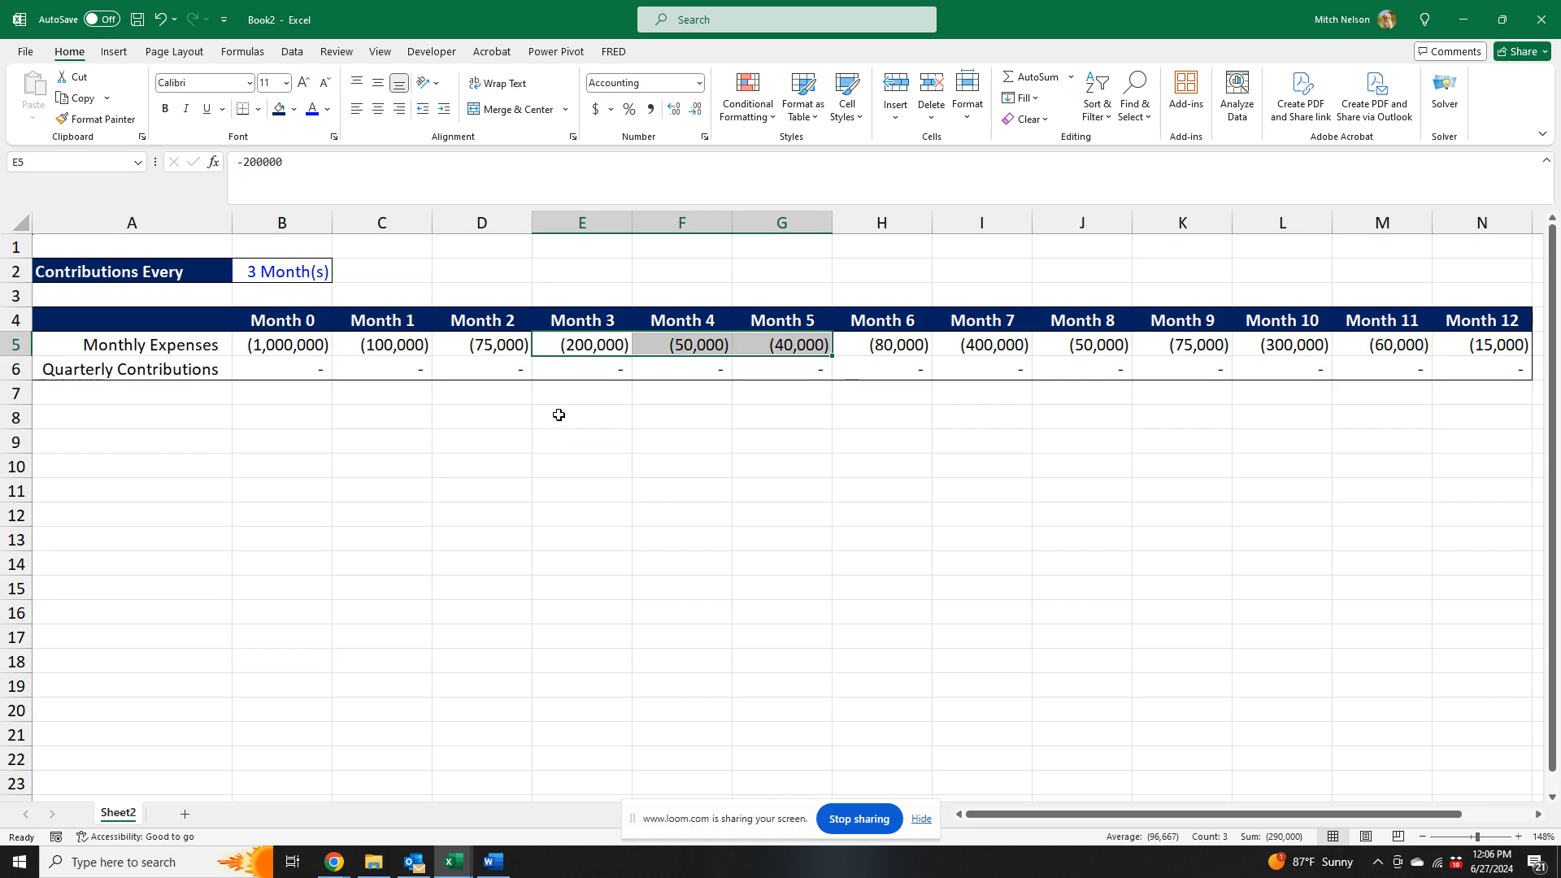
- Enter the test formula =MOD(11,3) in cell E3 above the Month 3 header
click(599, 293)
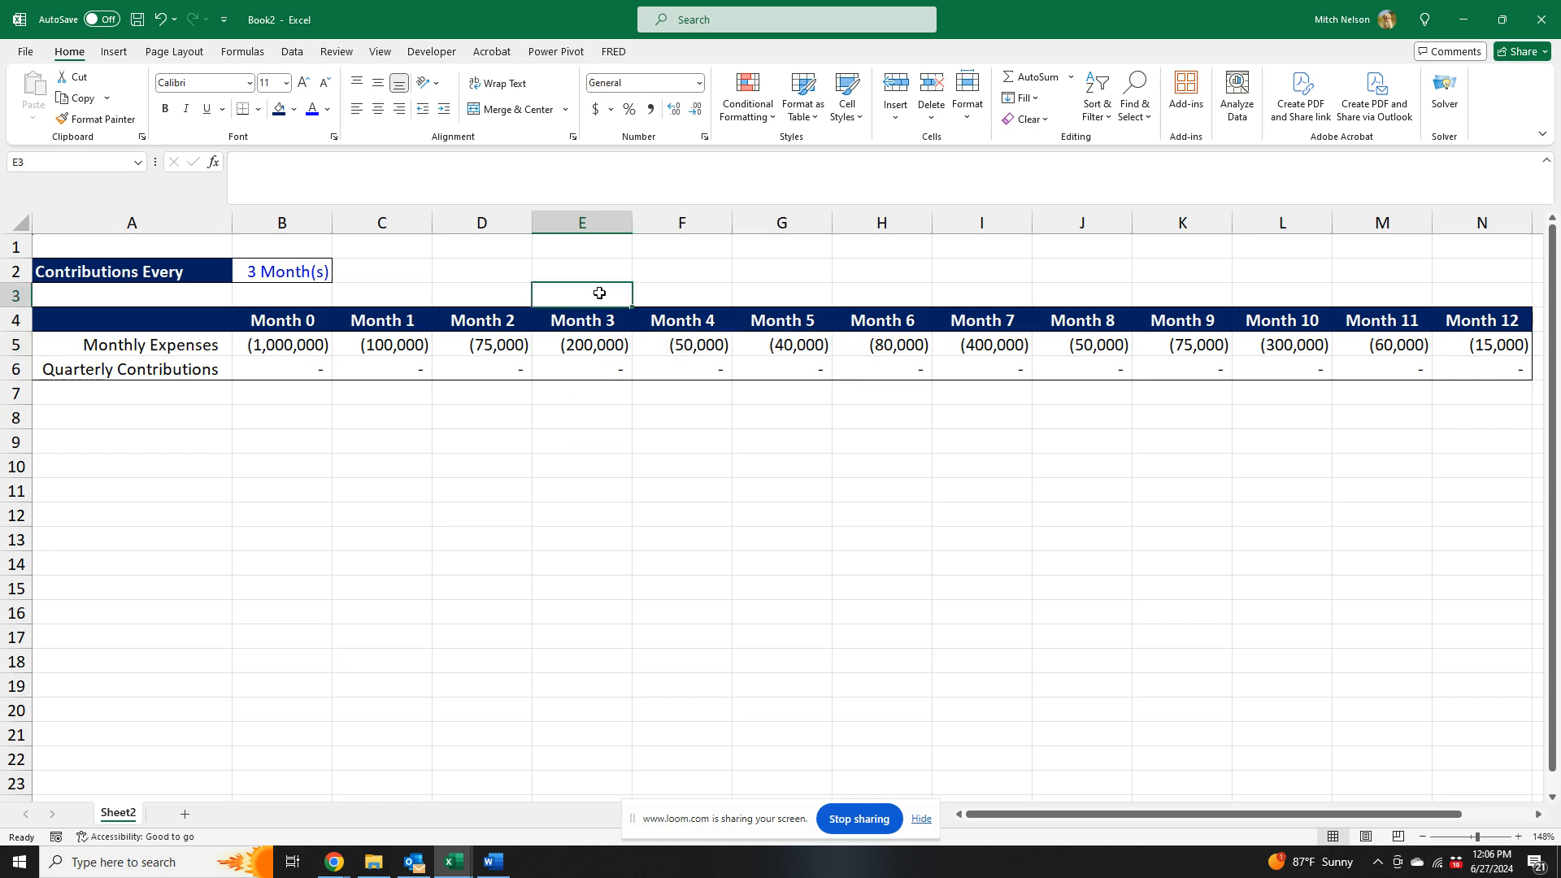
text(=)
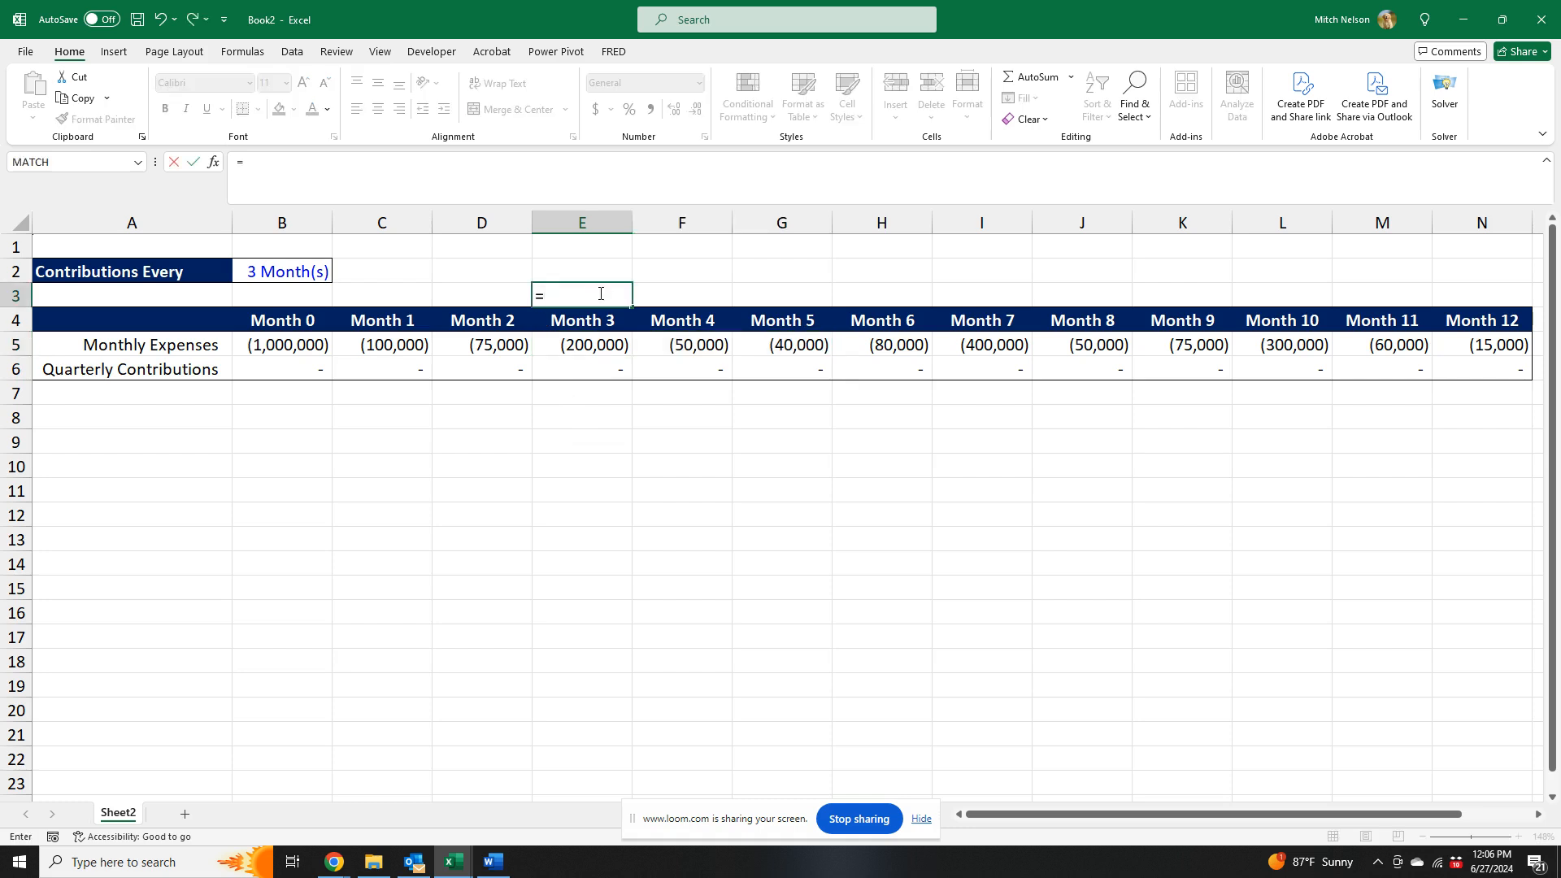
text(mod()
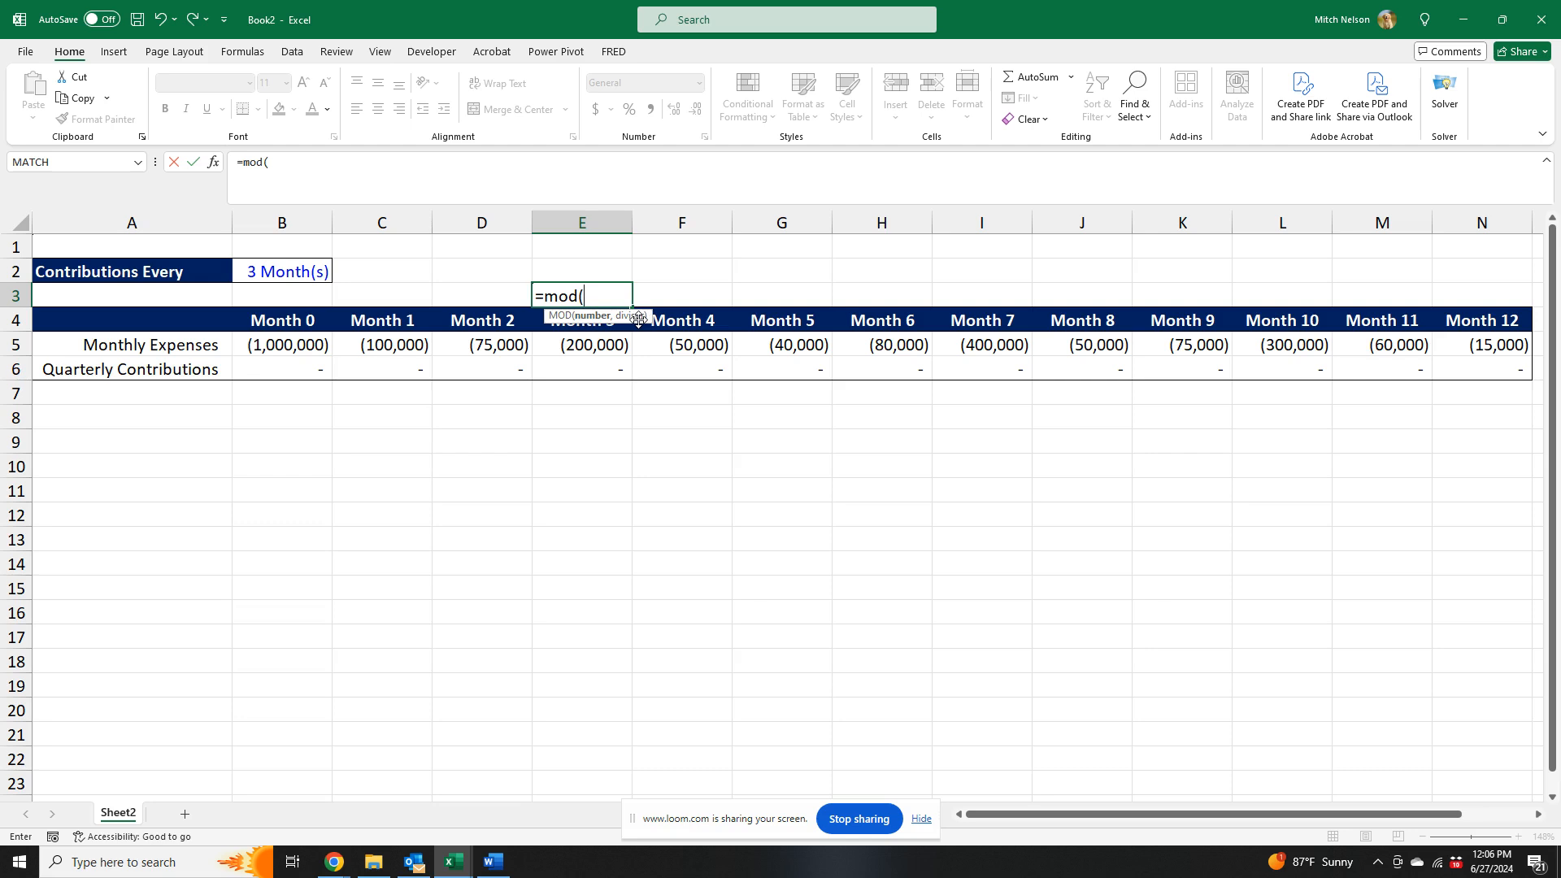
text(11,3))
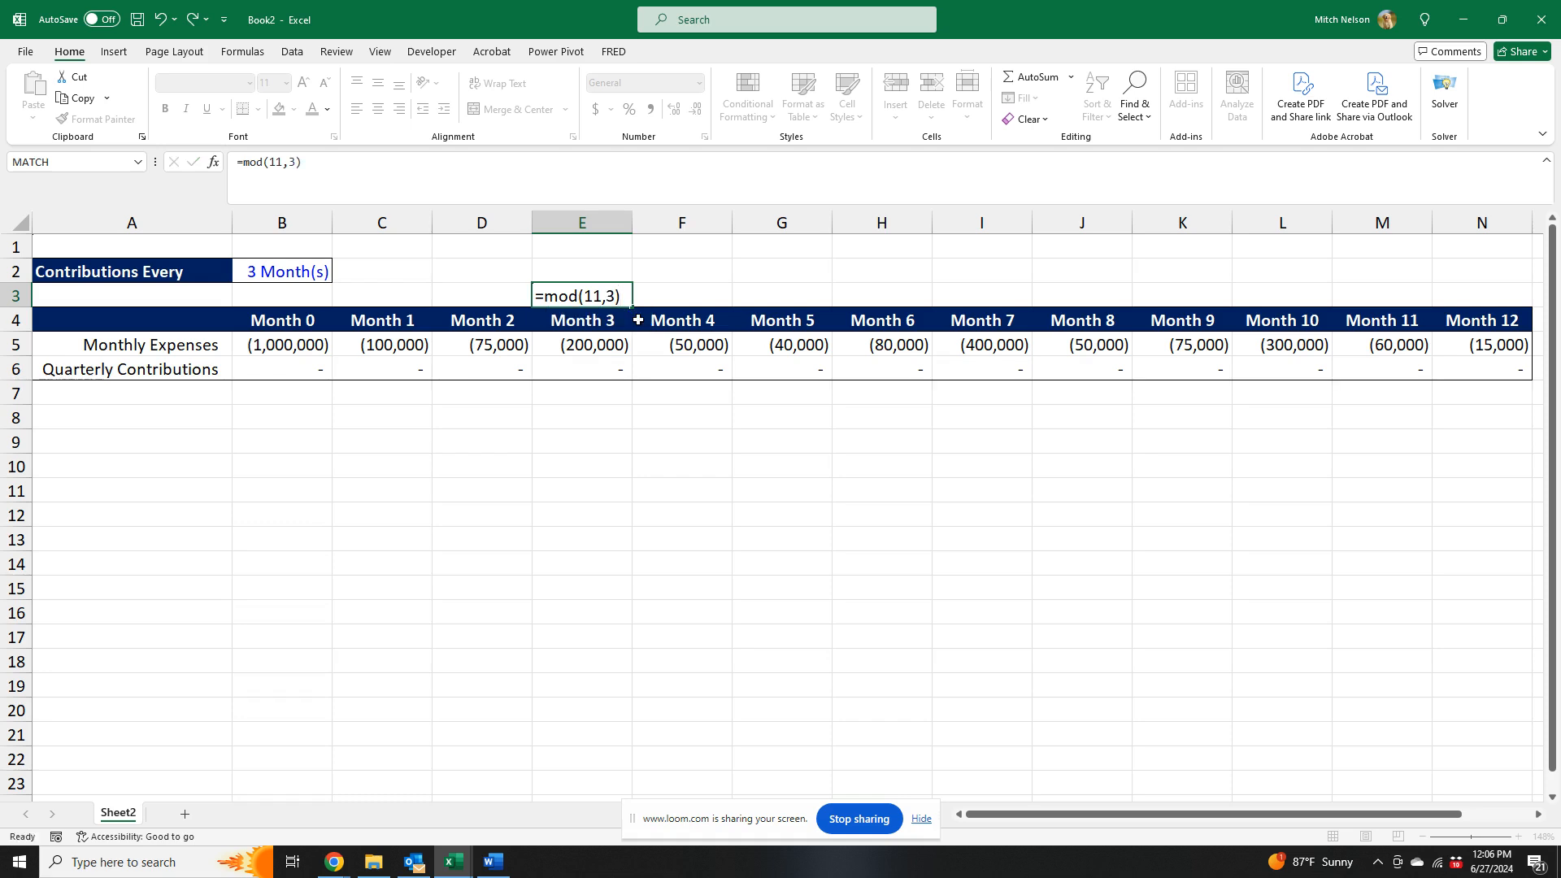
key(Return)
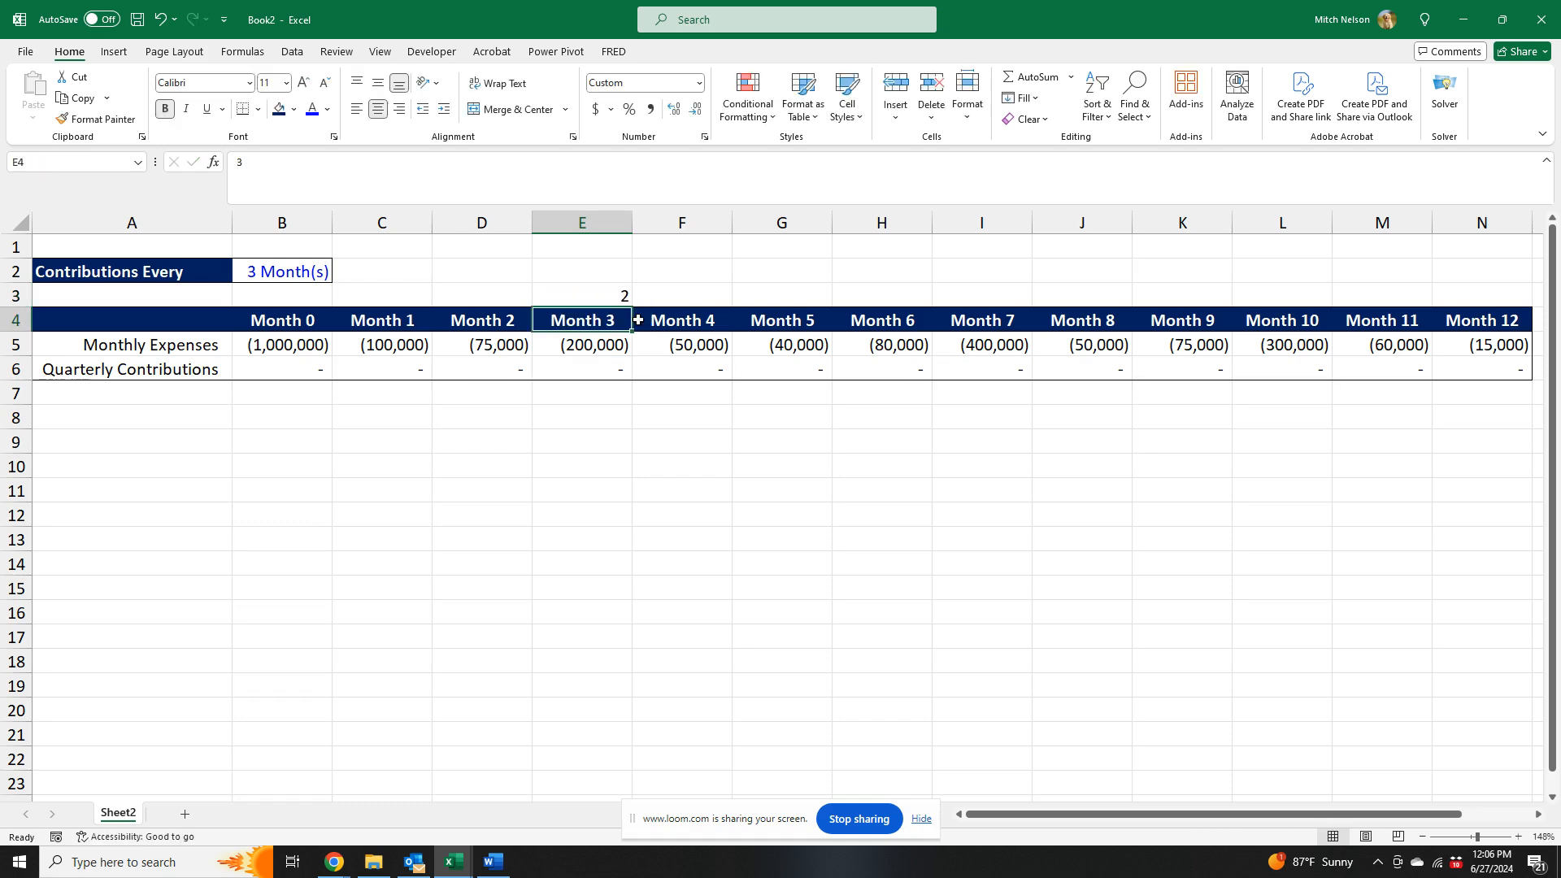
- Change the test formula in E3 to =MOD(12,3), and clear the cell after checking it
click(611, 291)
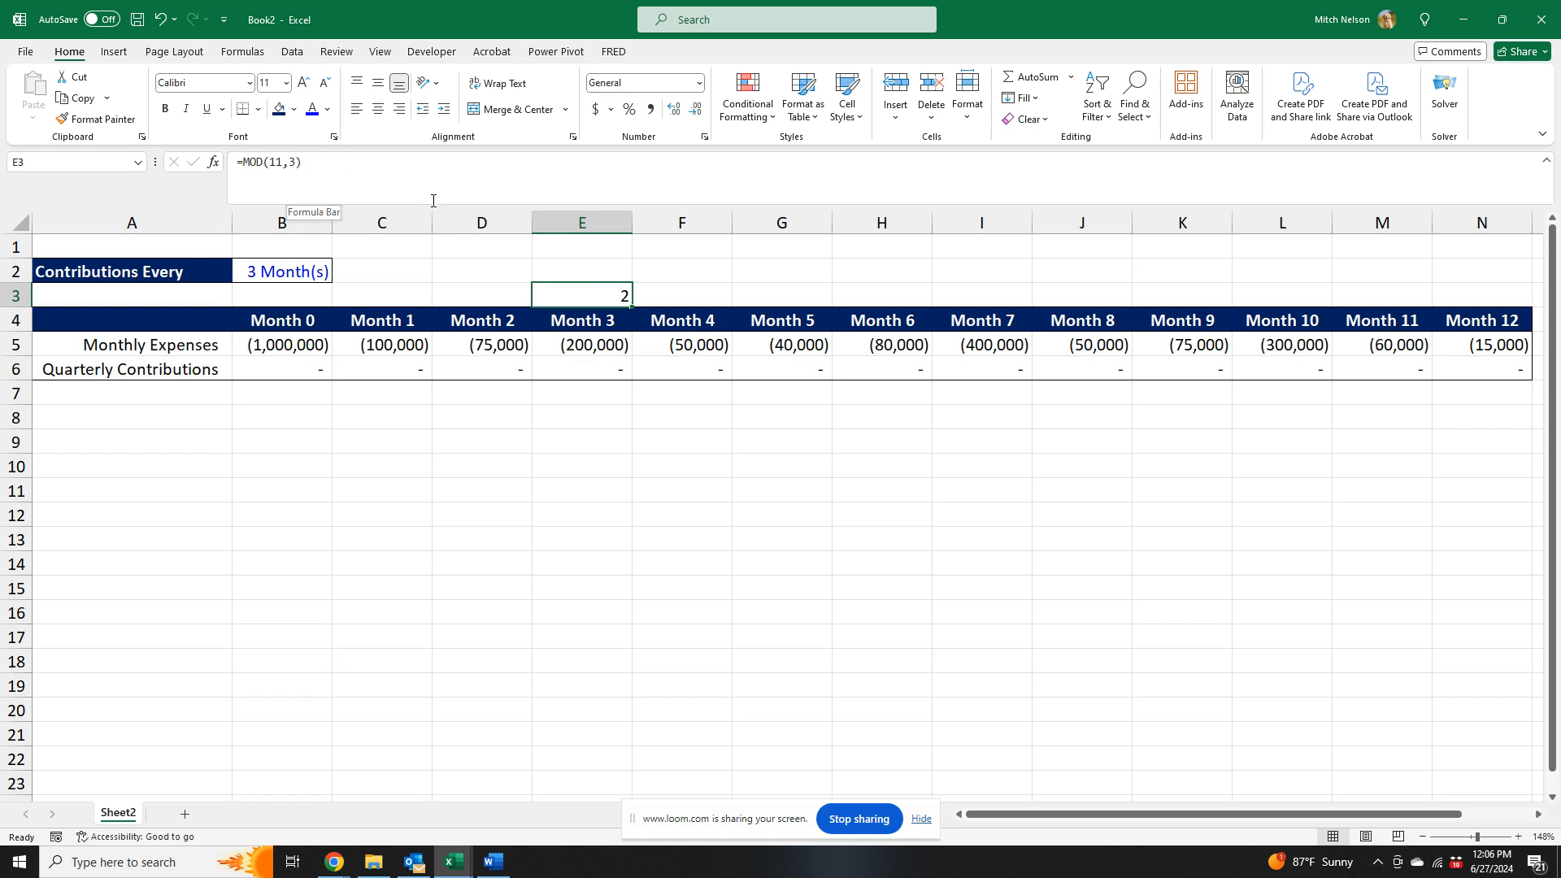
click(281, 166)
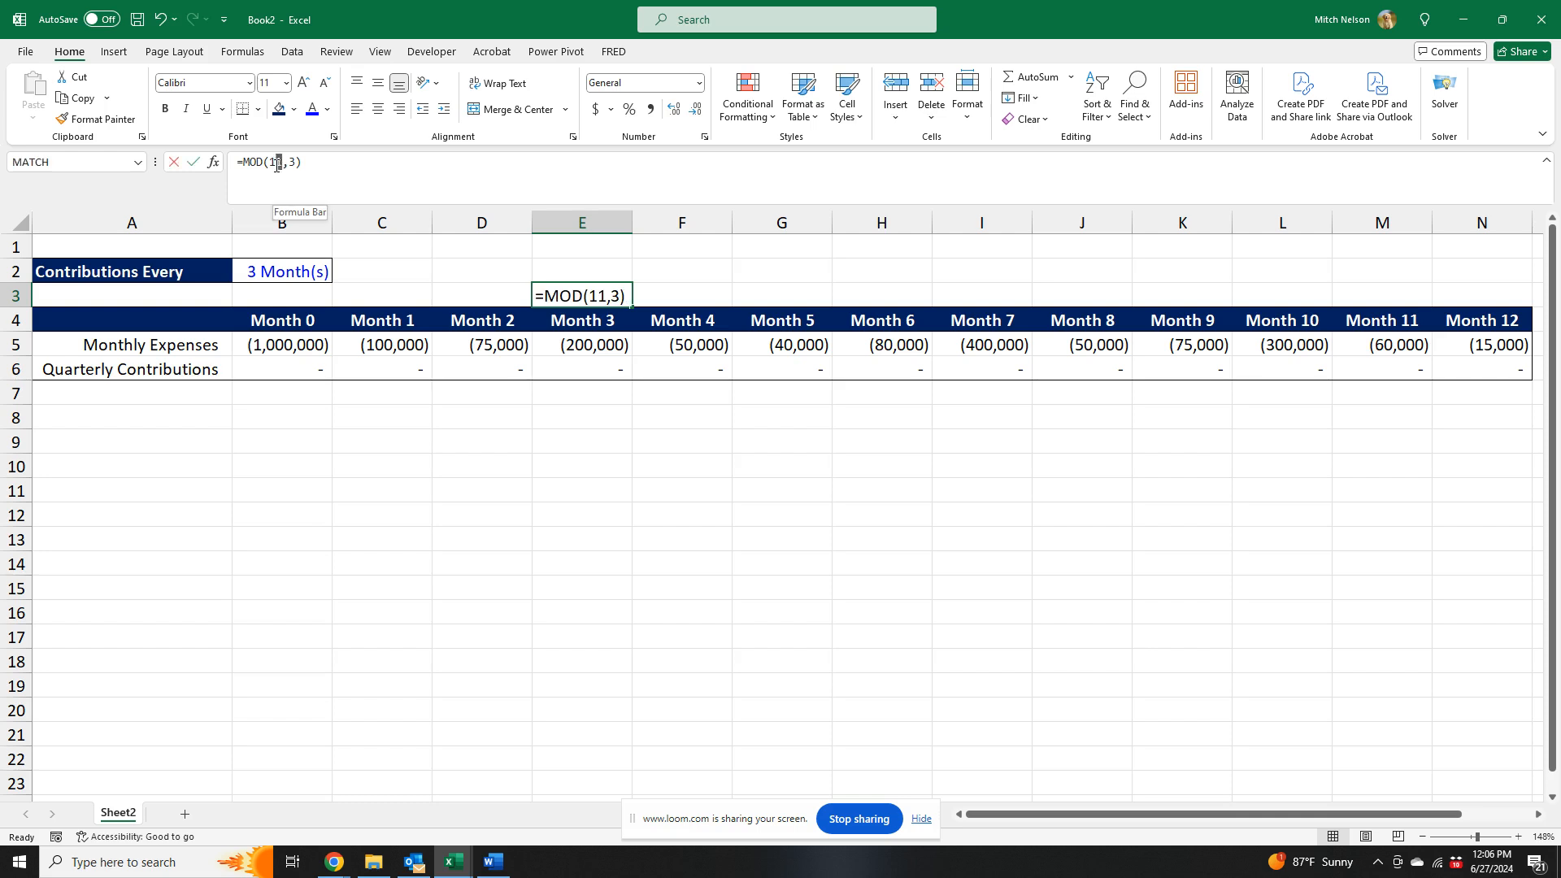
key(BackSpace)
text(2)
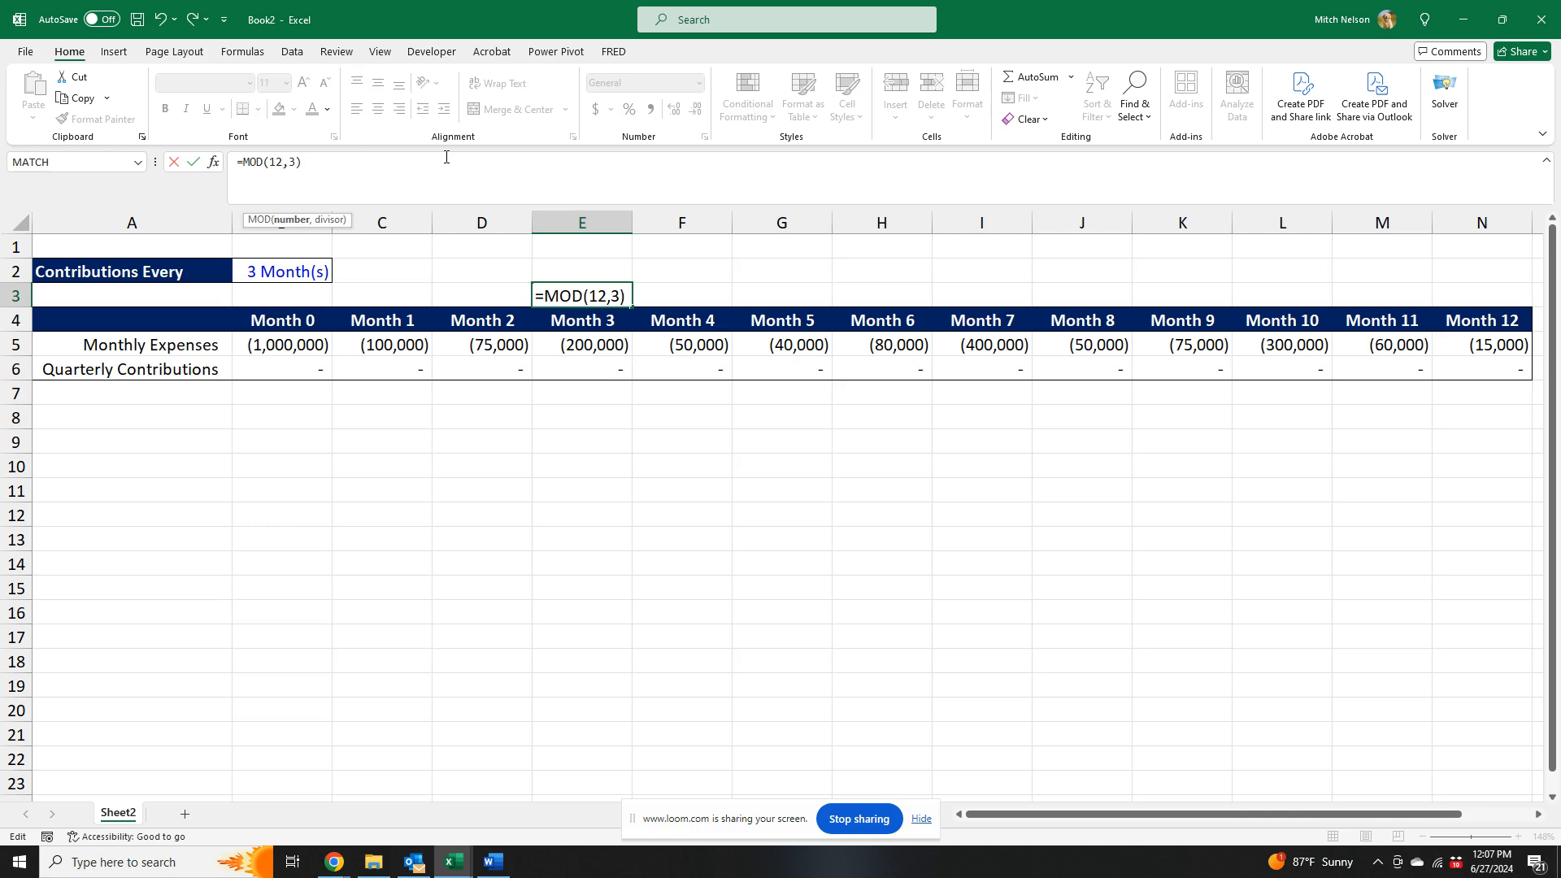
key(Return)
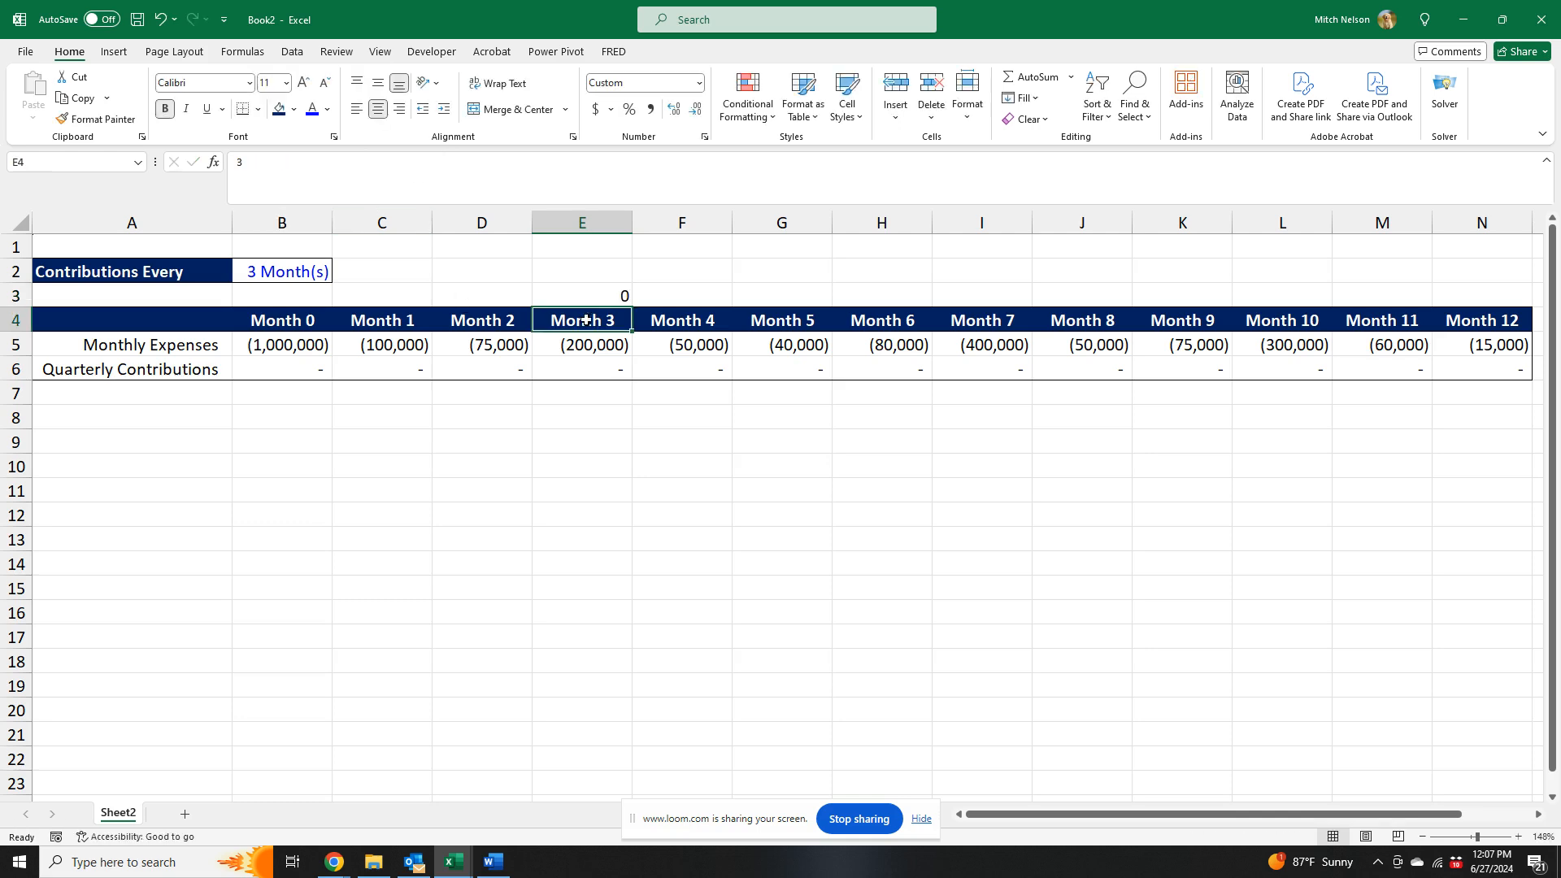
click(597, 290)
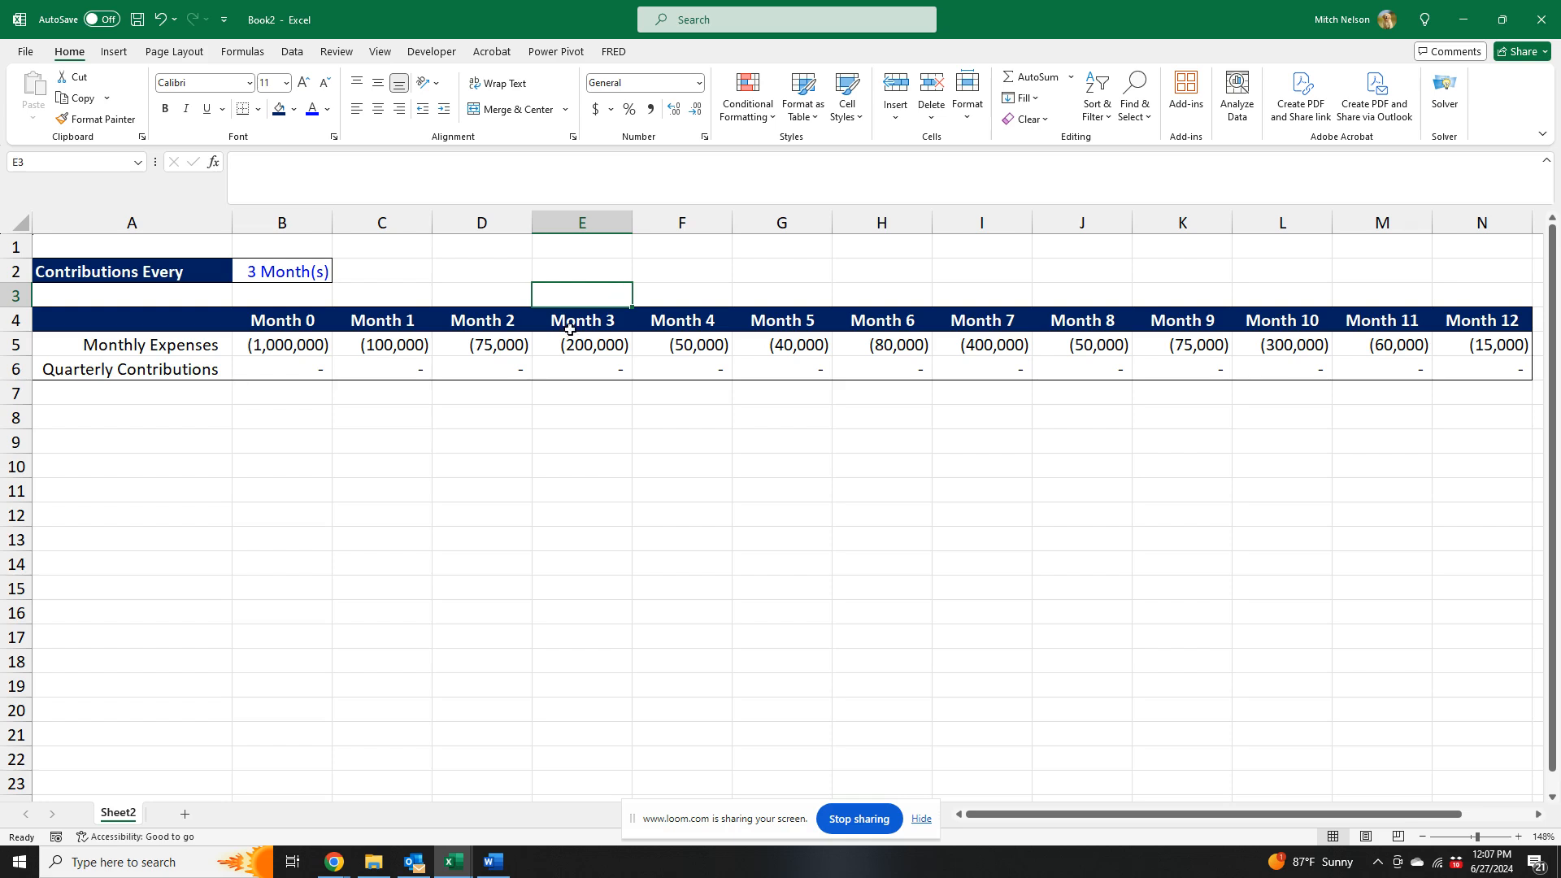
- Start an IF formula in B6 with the logical test MOD(B4,$B$2)=0, keeping the B2 reference absolute
click(317, 361)
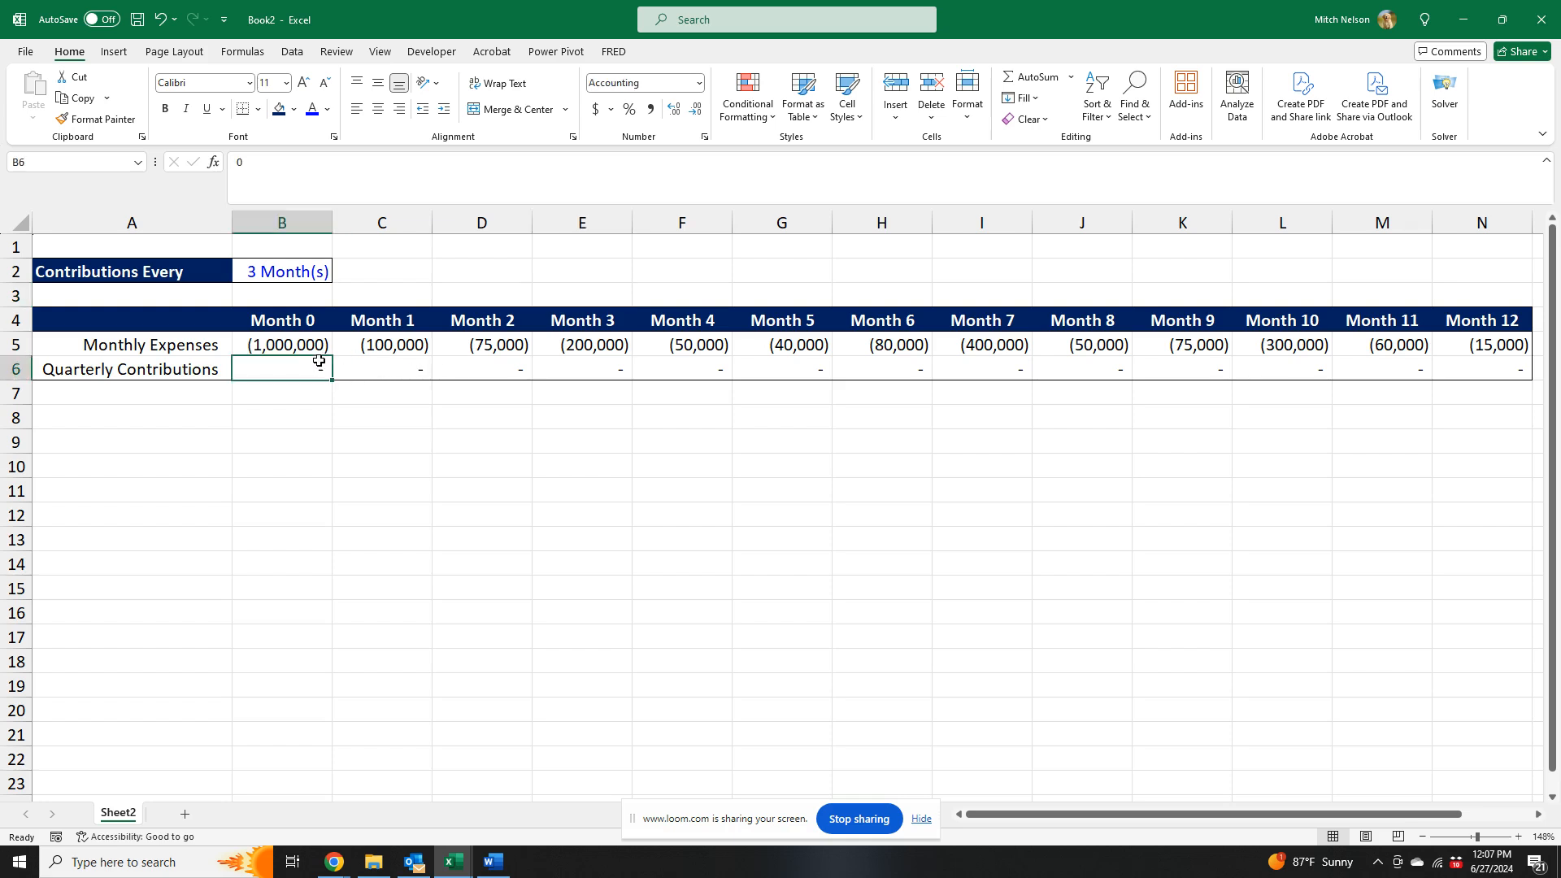
text(=if()
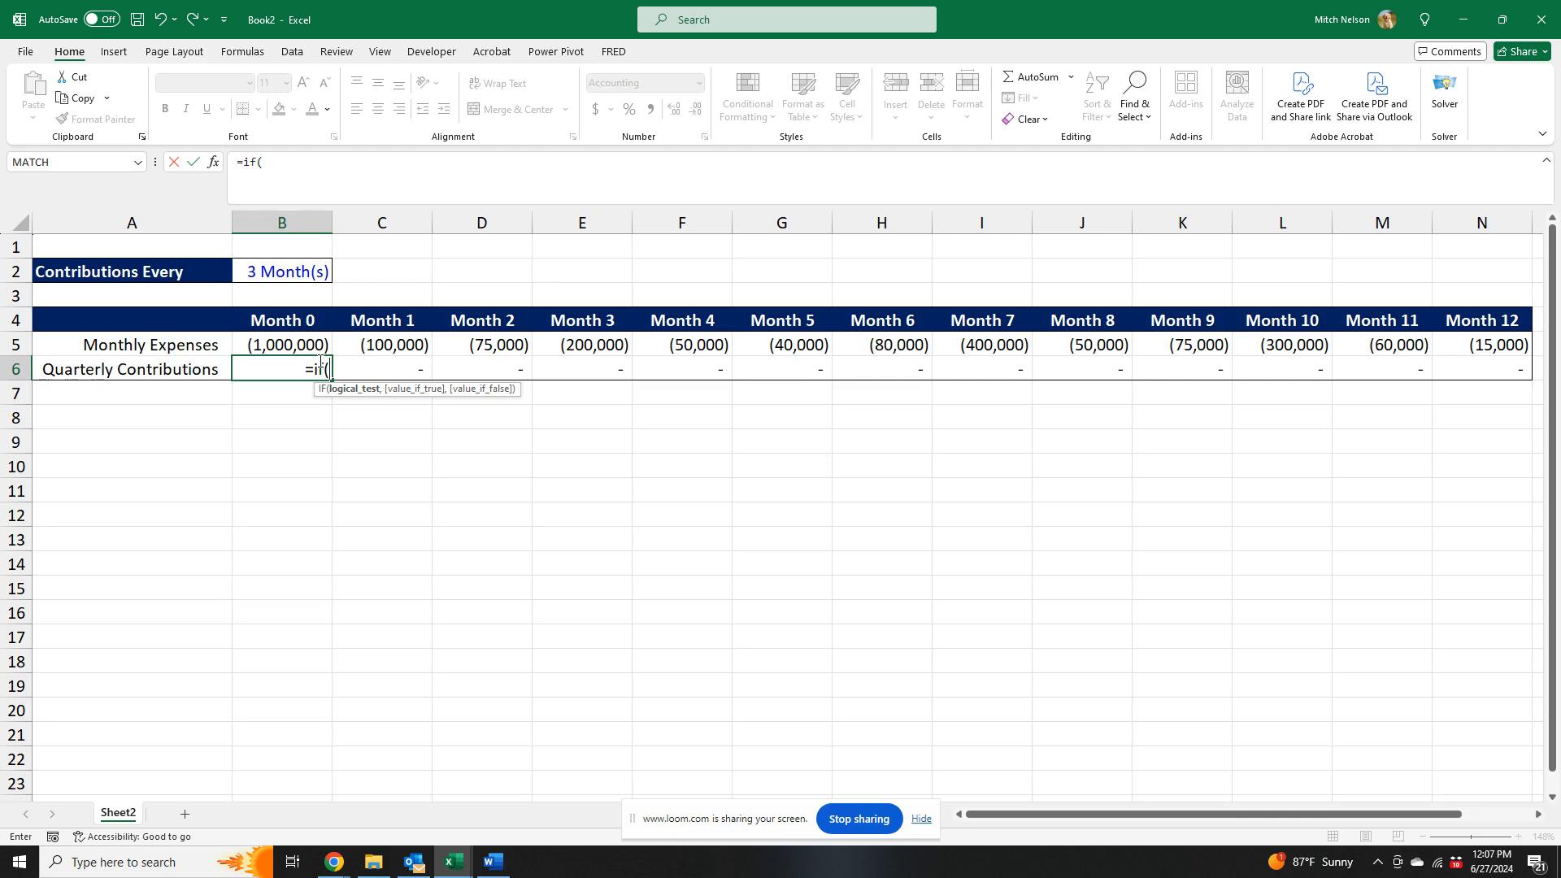
text(mod)
key(Tab)
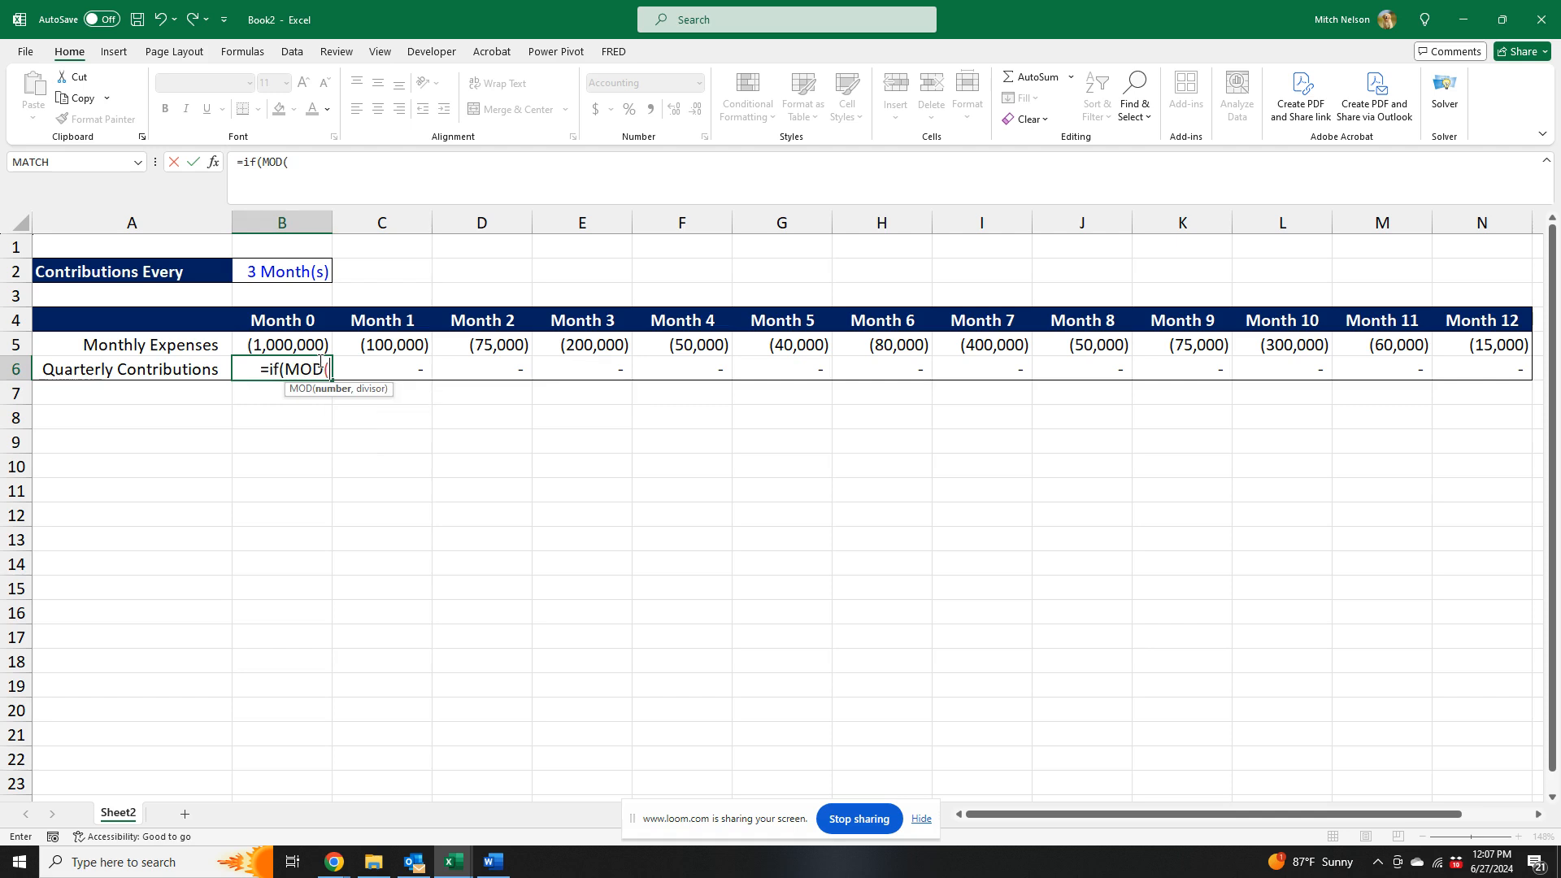
click(284, 323)
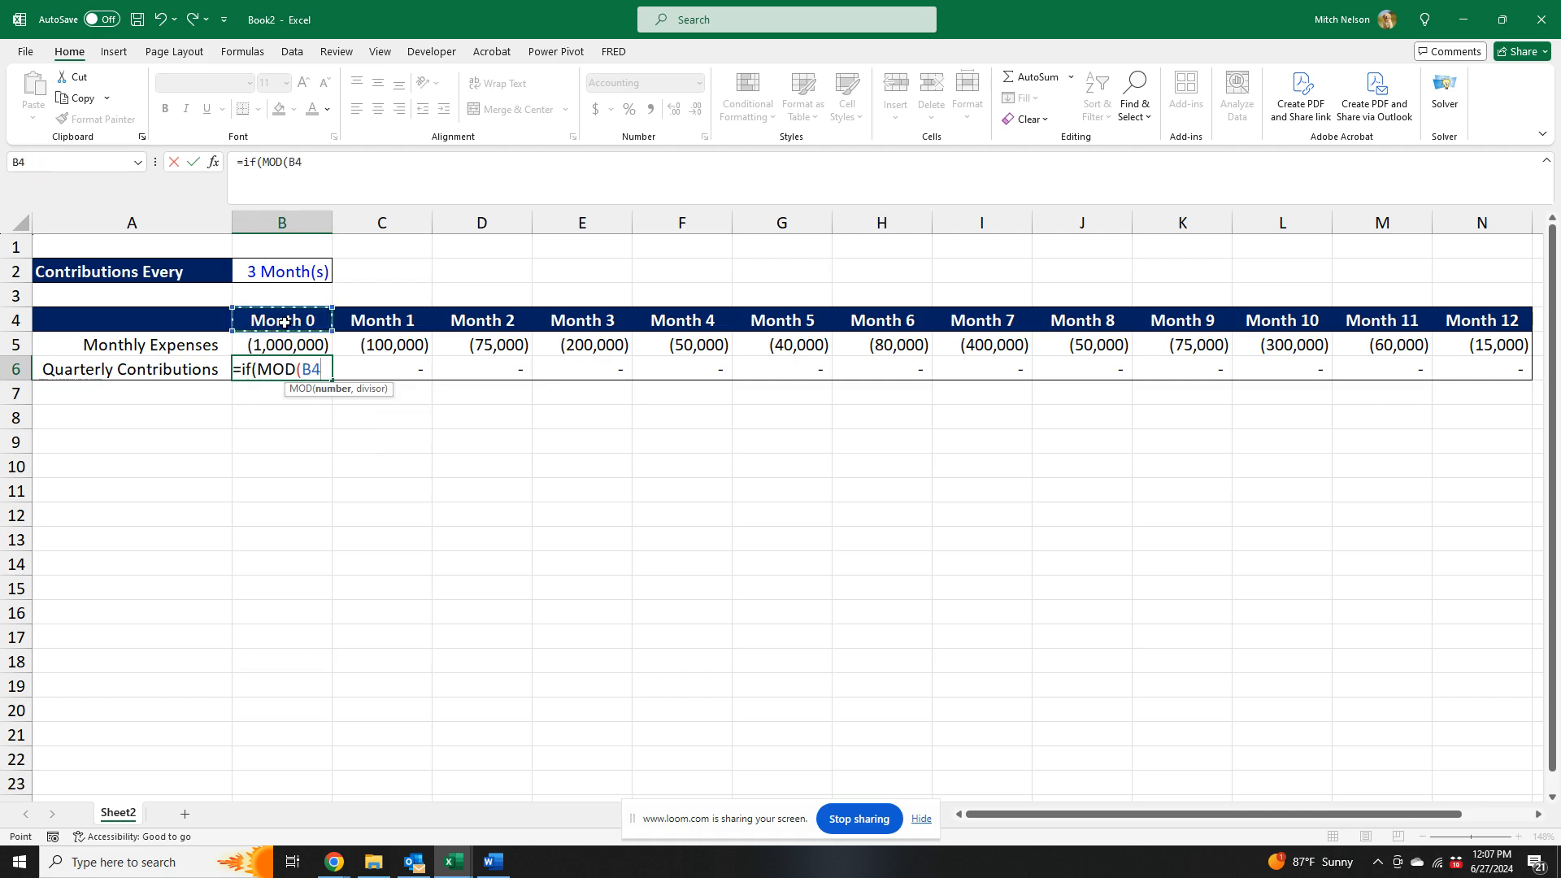
text(,)
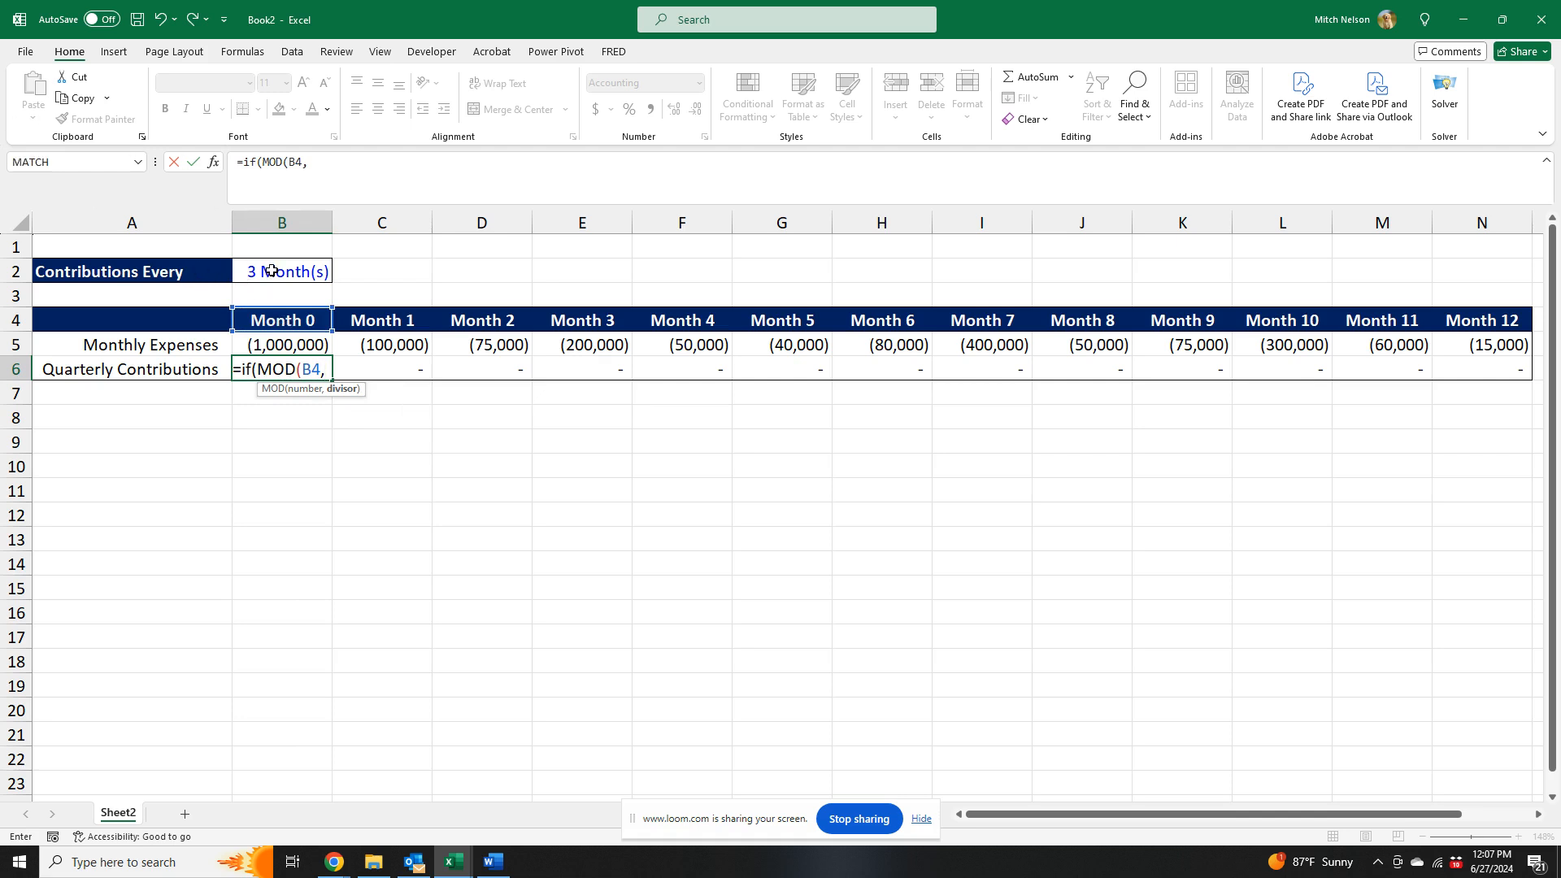
click(273, 271)
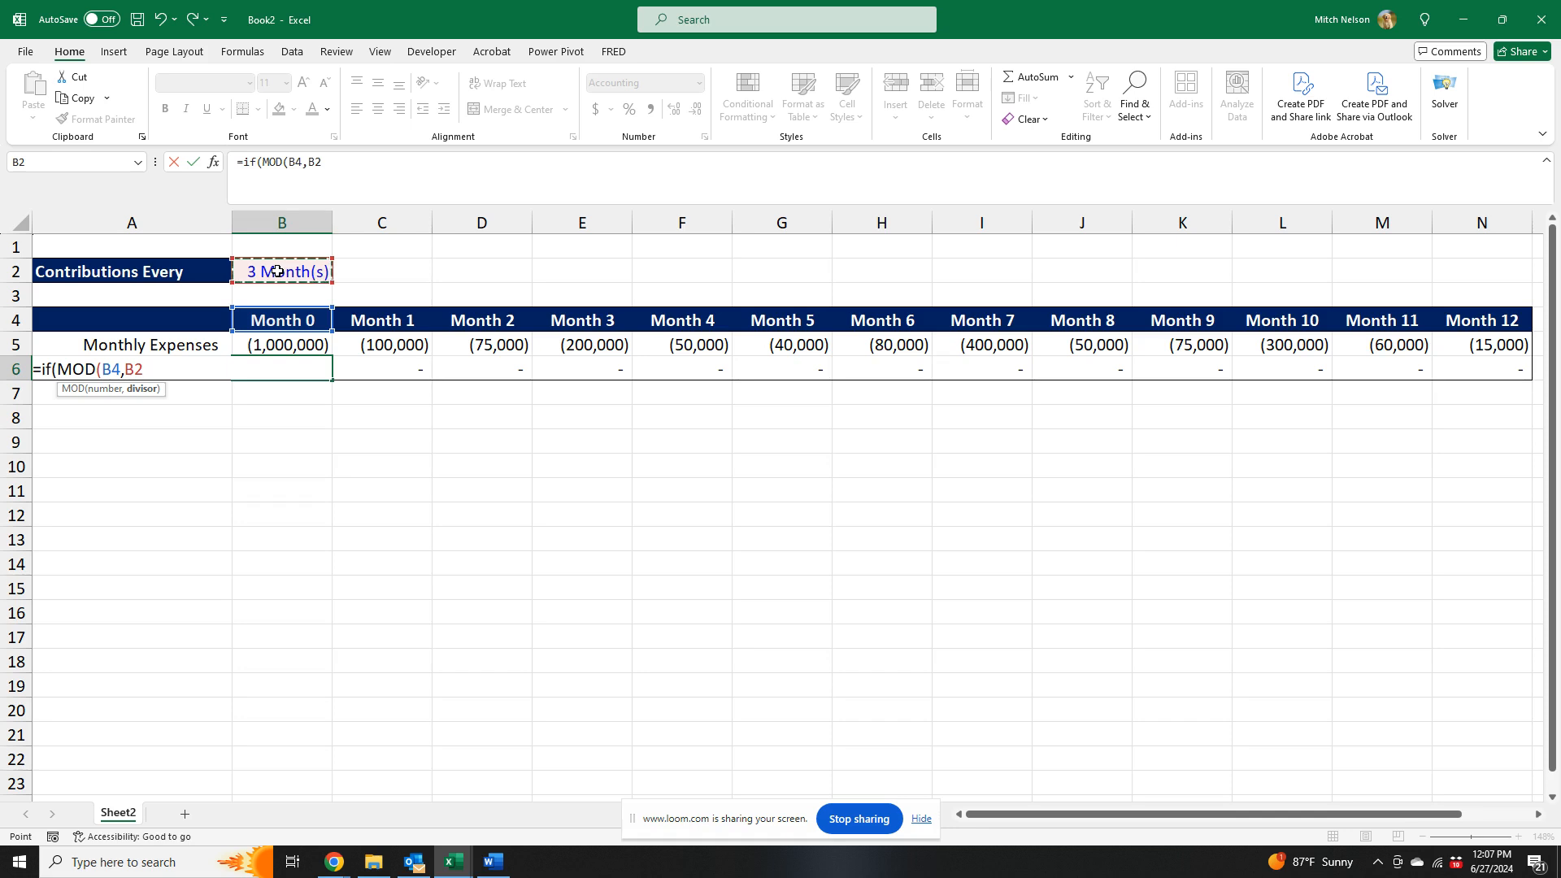
key(F4)
text()=0)
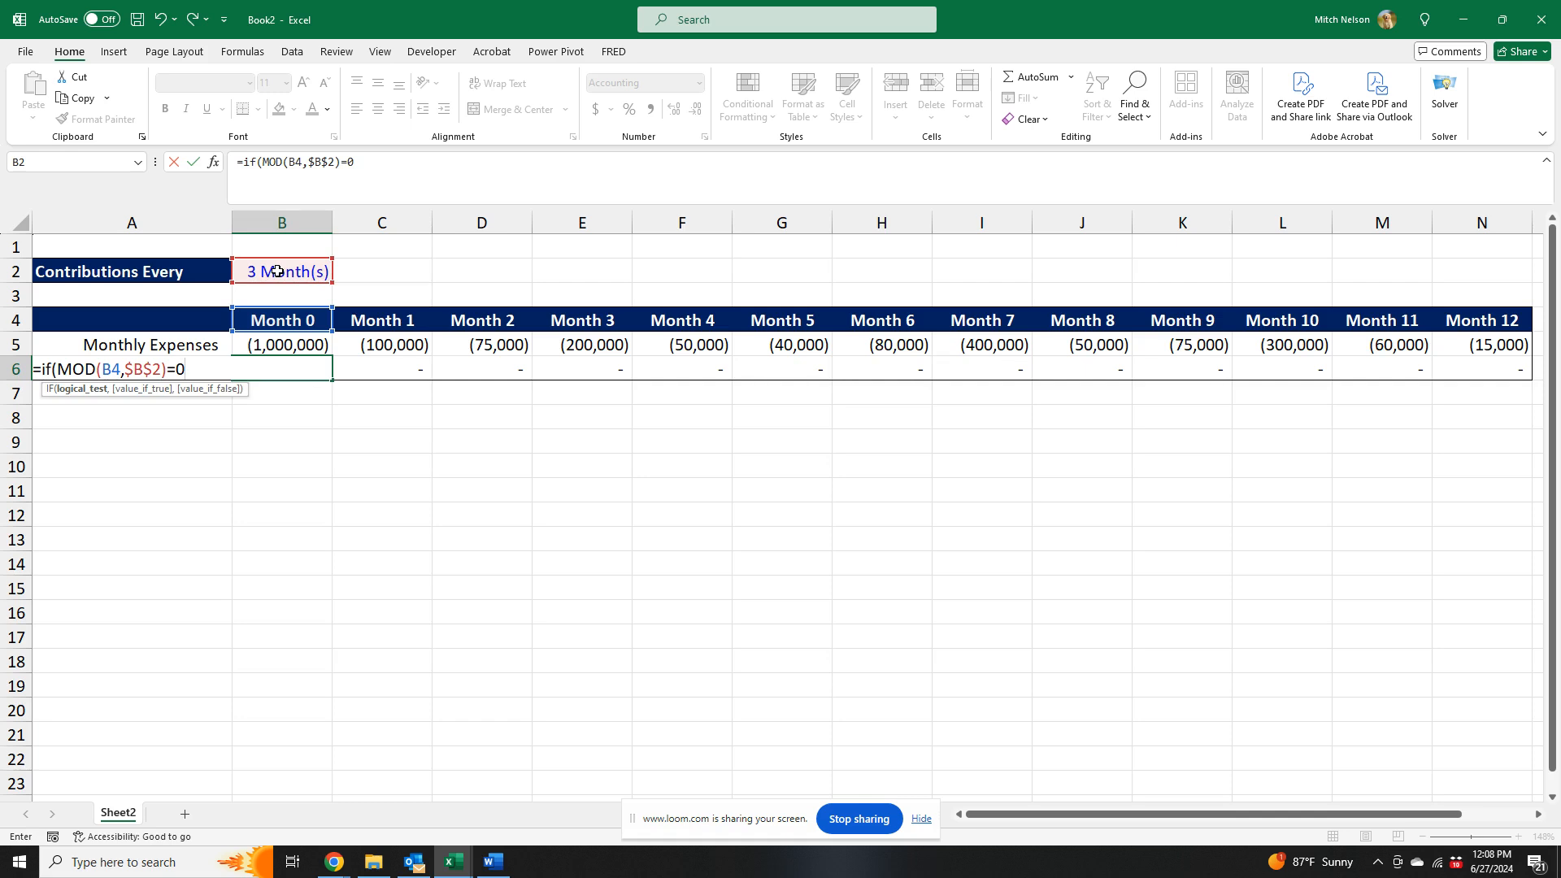
text(,)
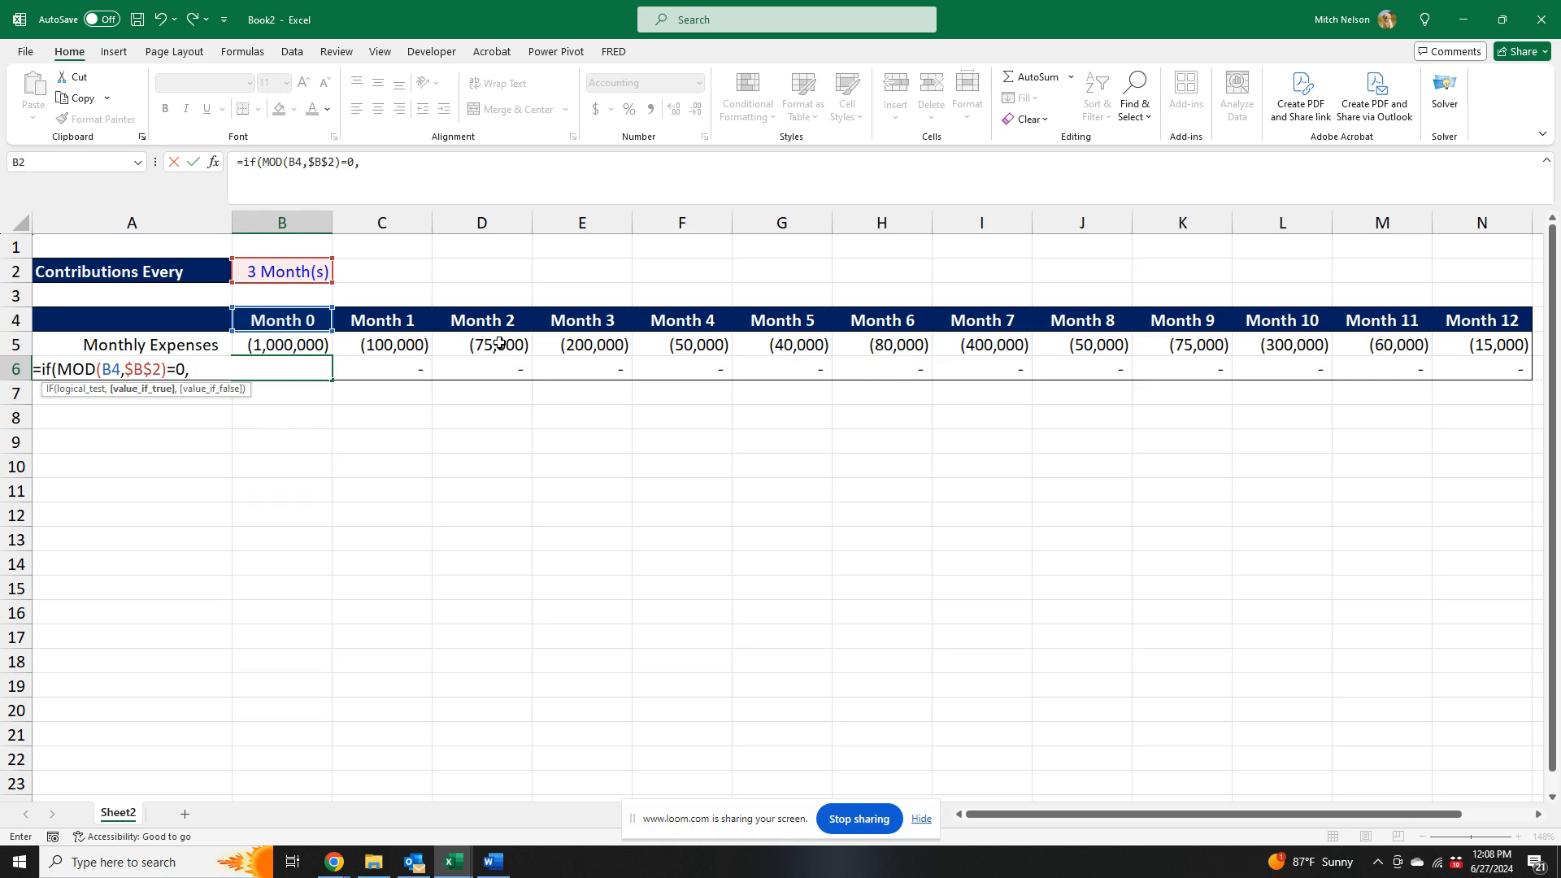
- Begin the IF formula's value-if-true argument as a SUM whose range starts at B5
click(482, 172)
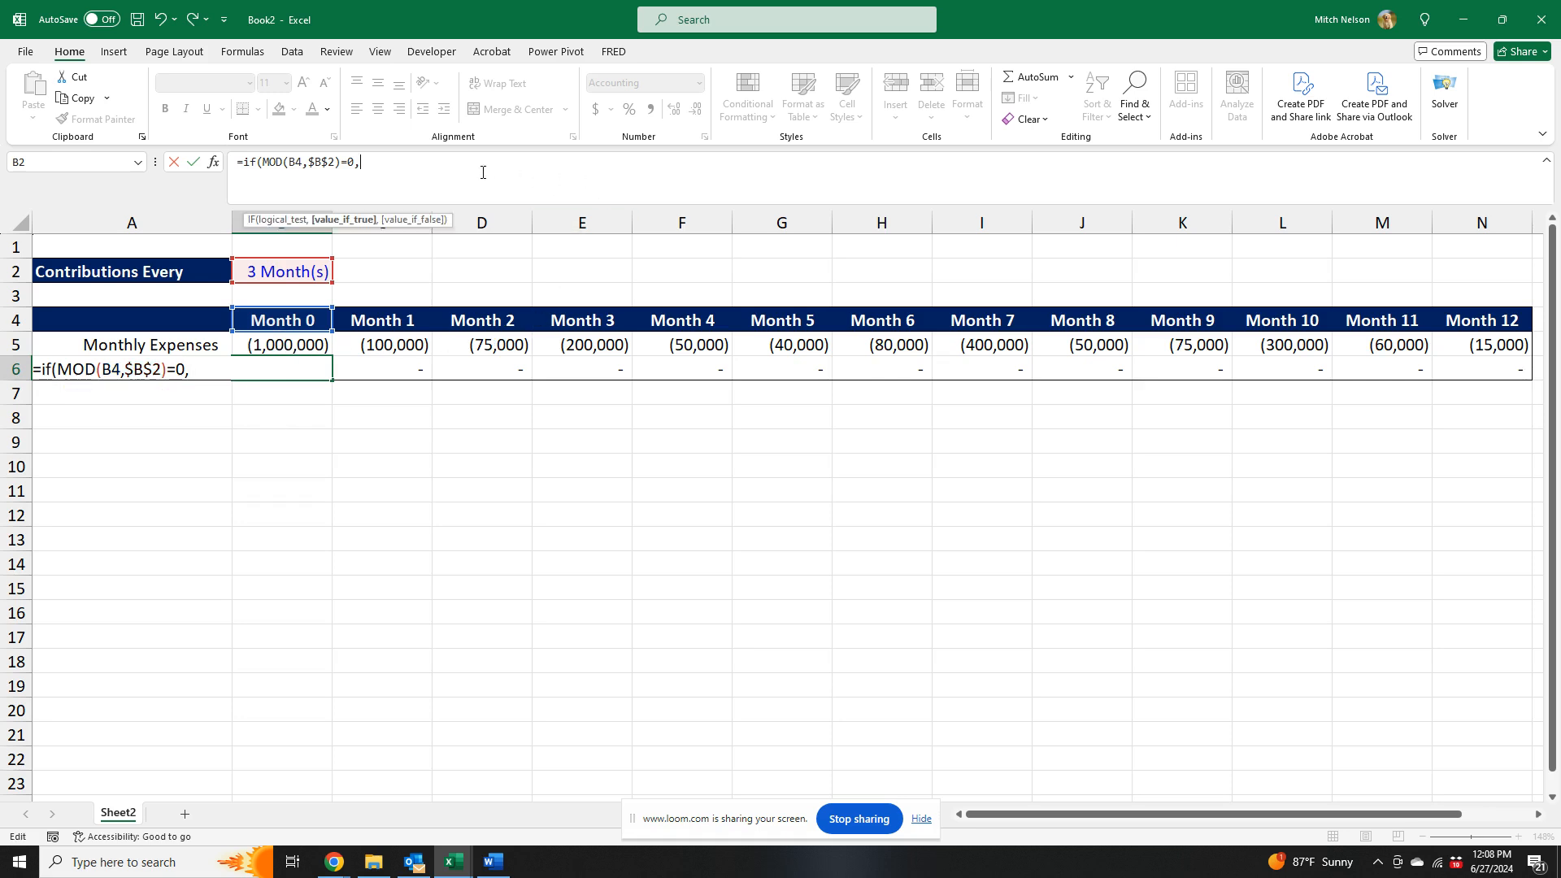
text(sum()
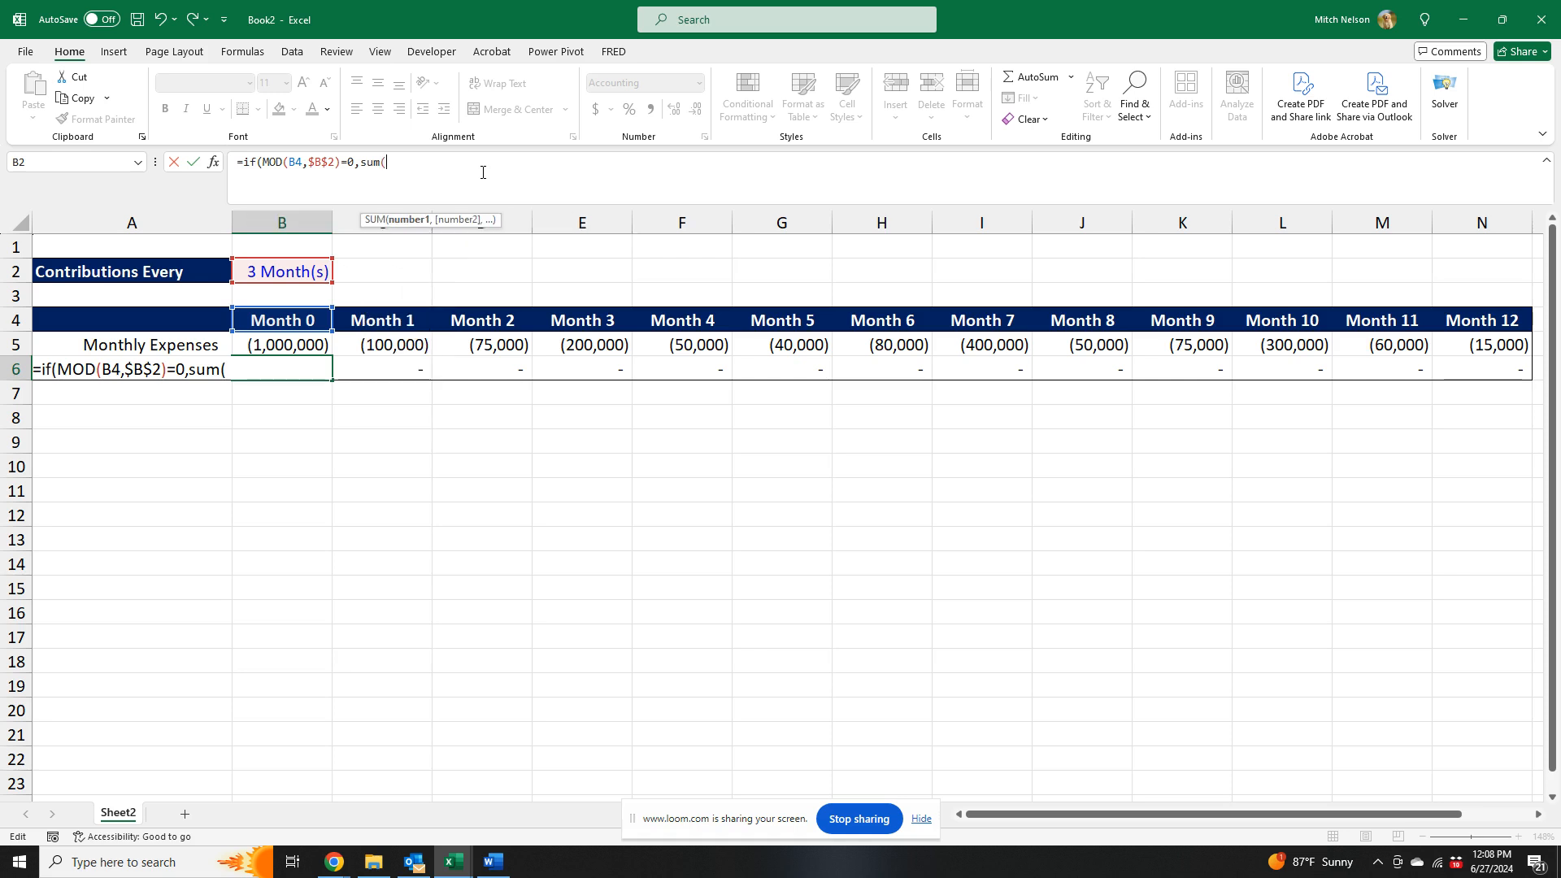
click(305, 346)
key(F8)
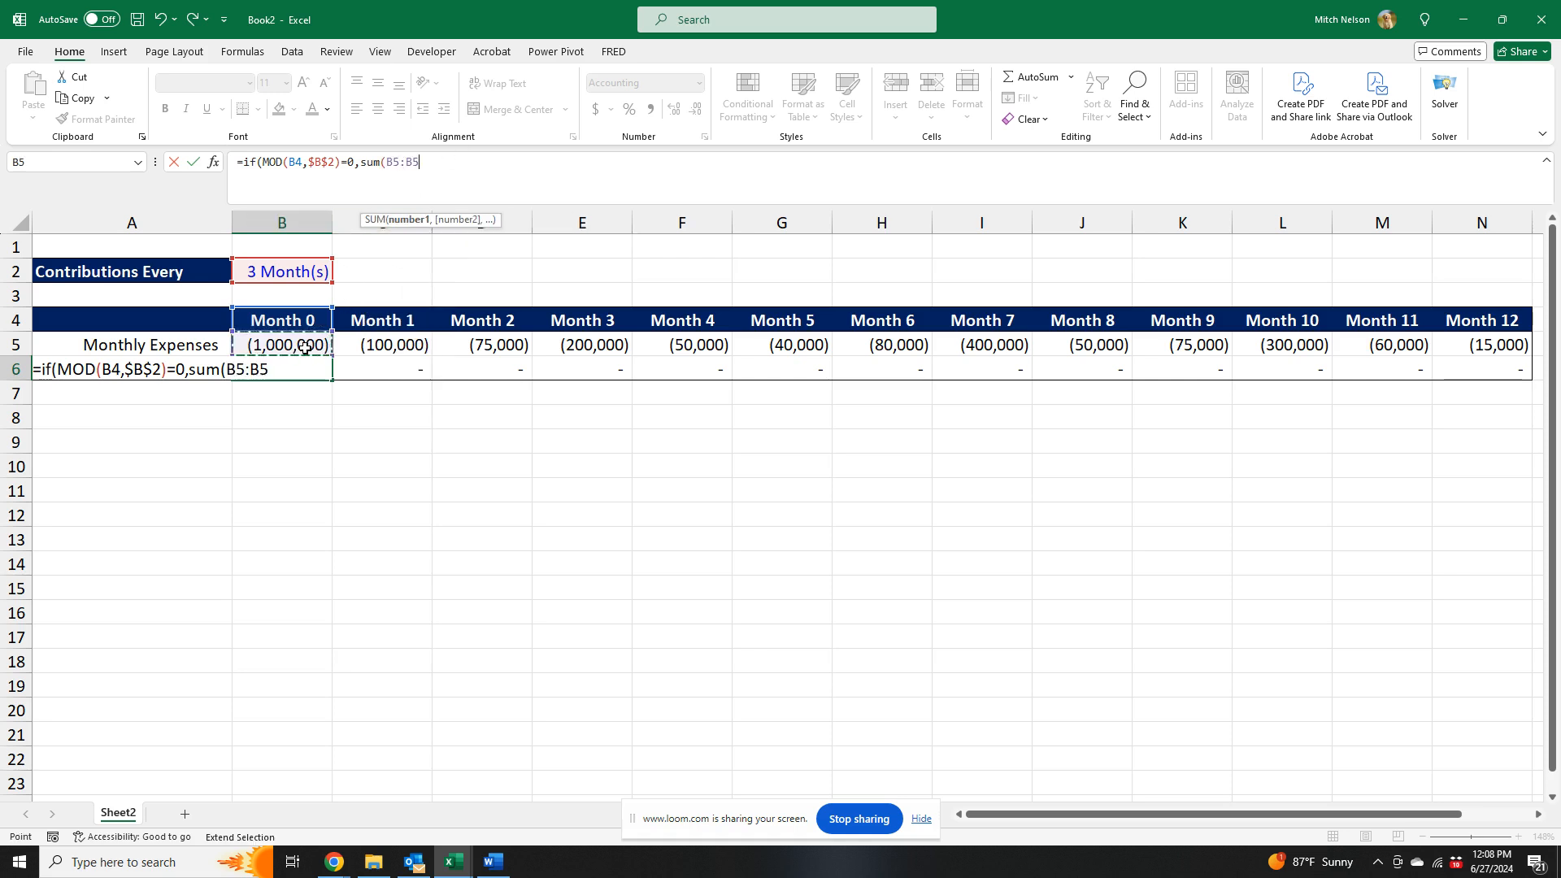
key(BackSpace)
key(BackSpace)
- Complete the SUM range with OFFSET(B5,0,$B$2-1) as its end point and close both functions
text(offset()
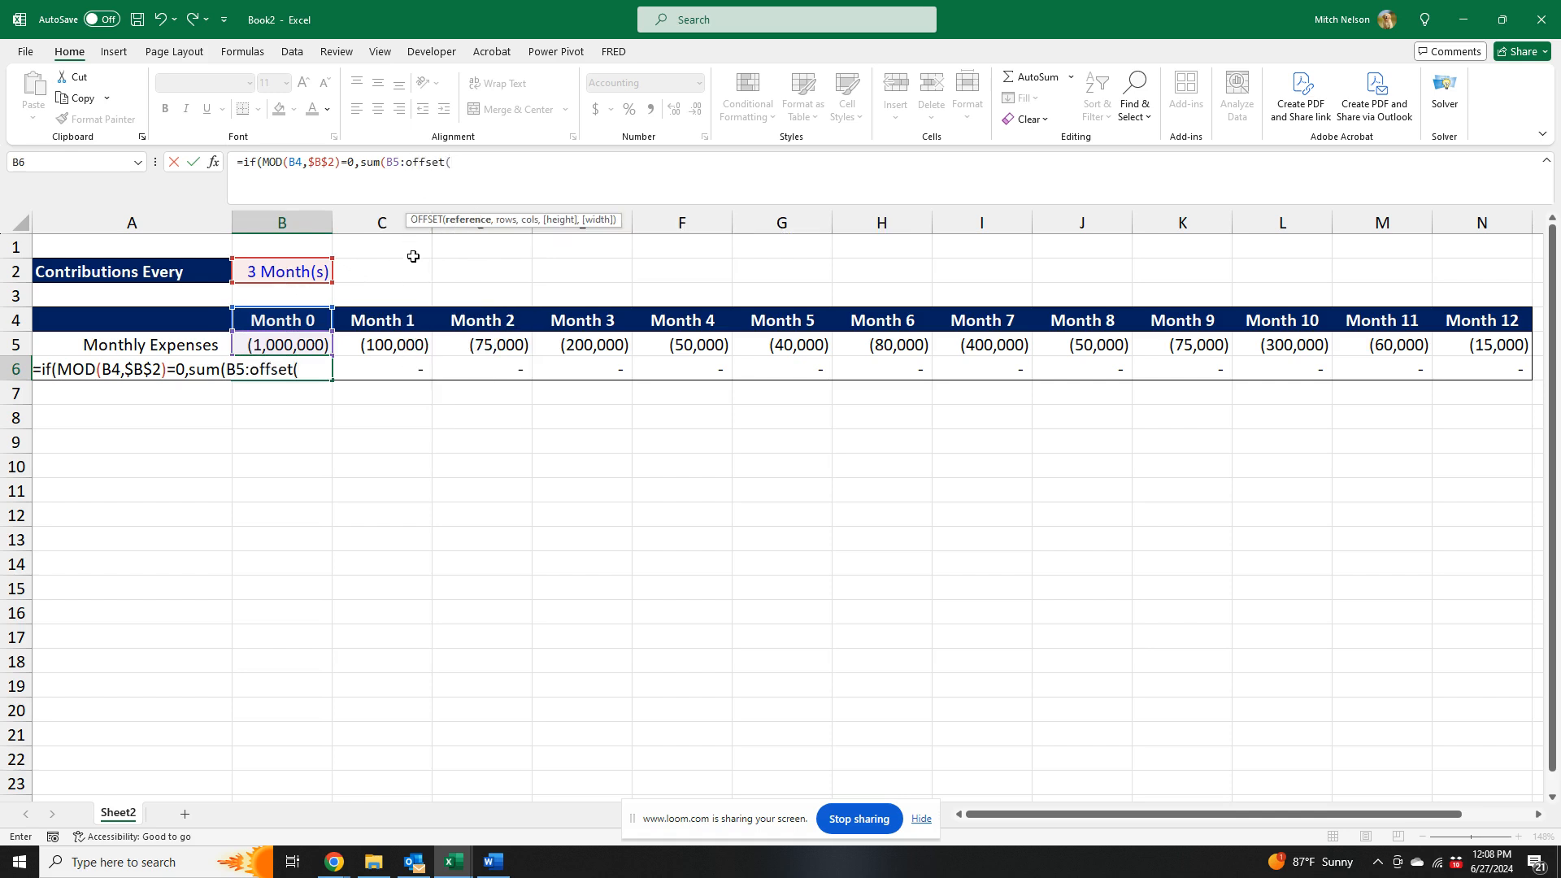
click(297, 347)
text(,)
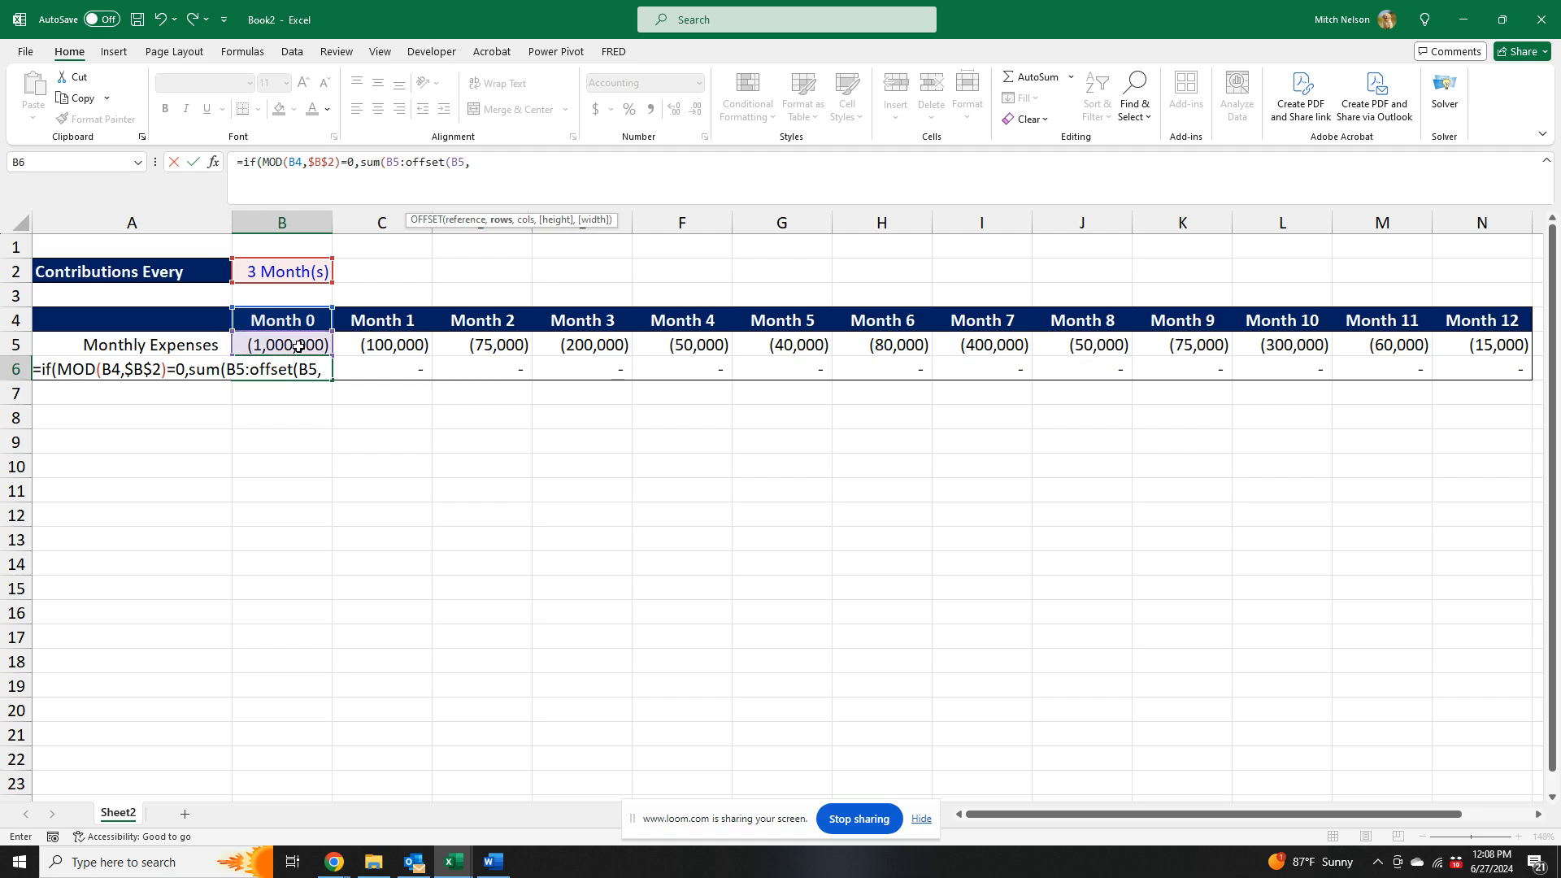
text(0,)
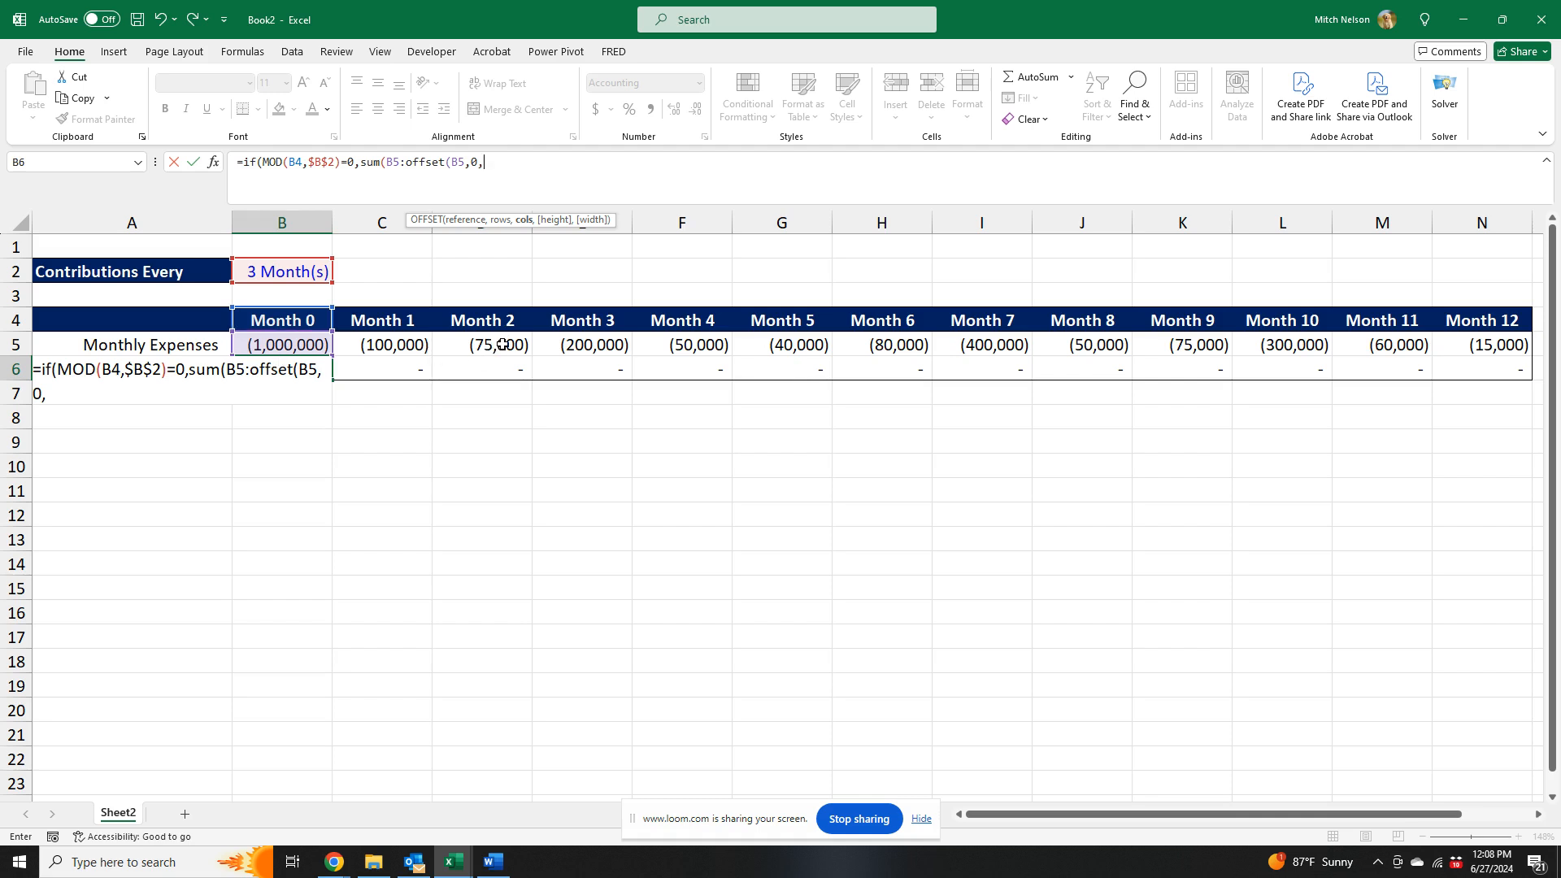
click(286, 275)
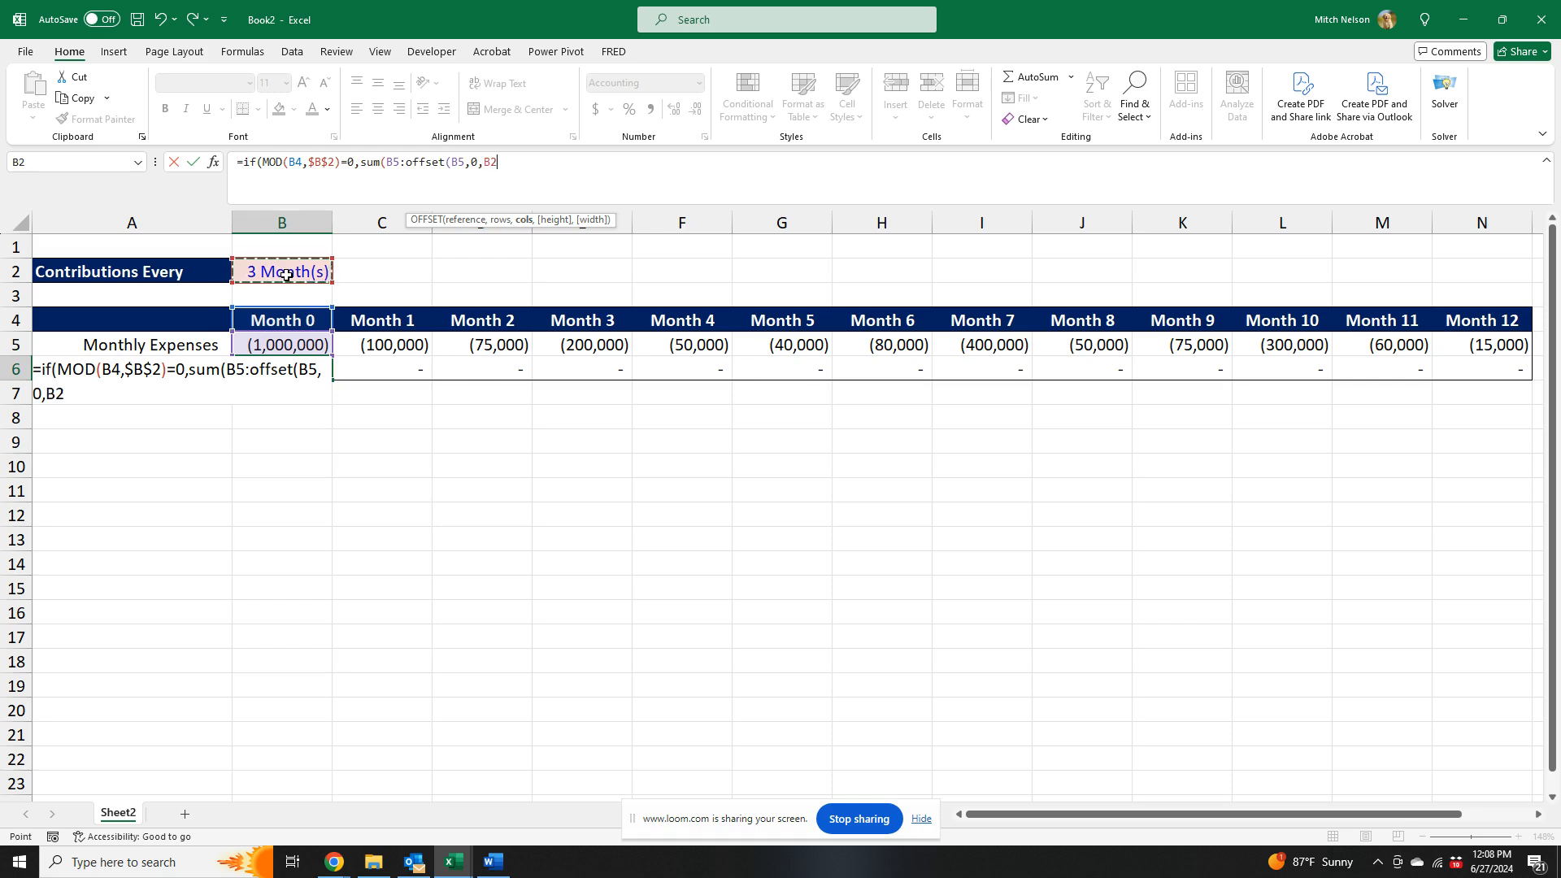
key(F4)
text(-1)
text()))
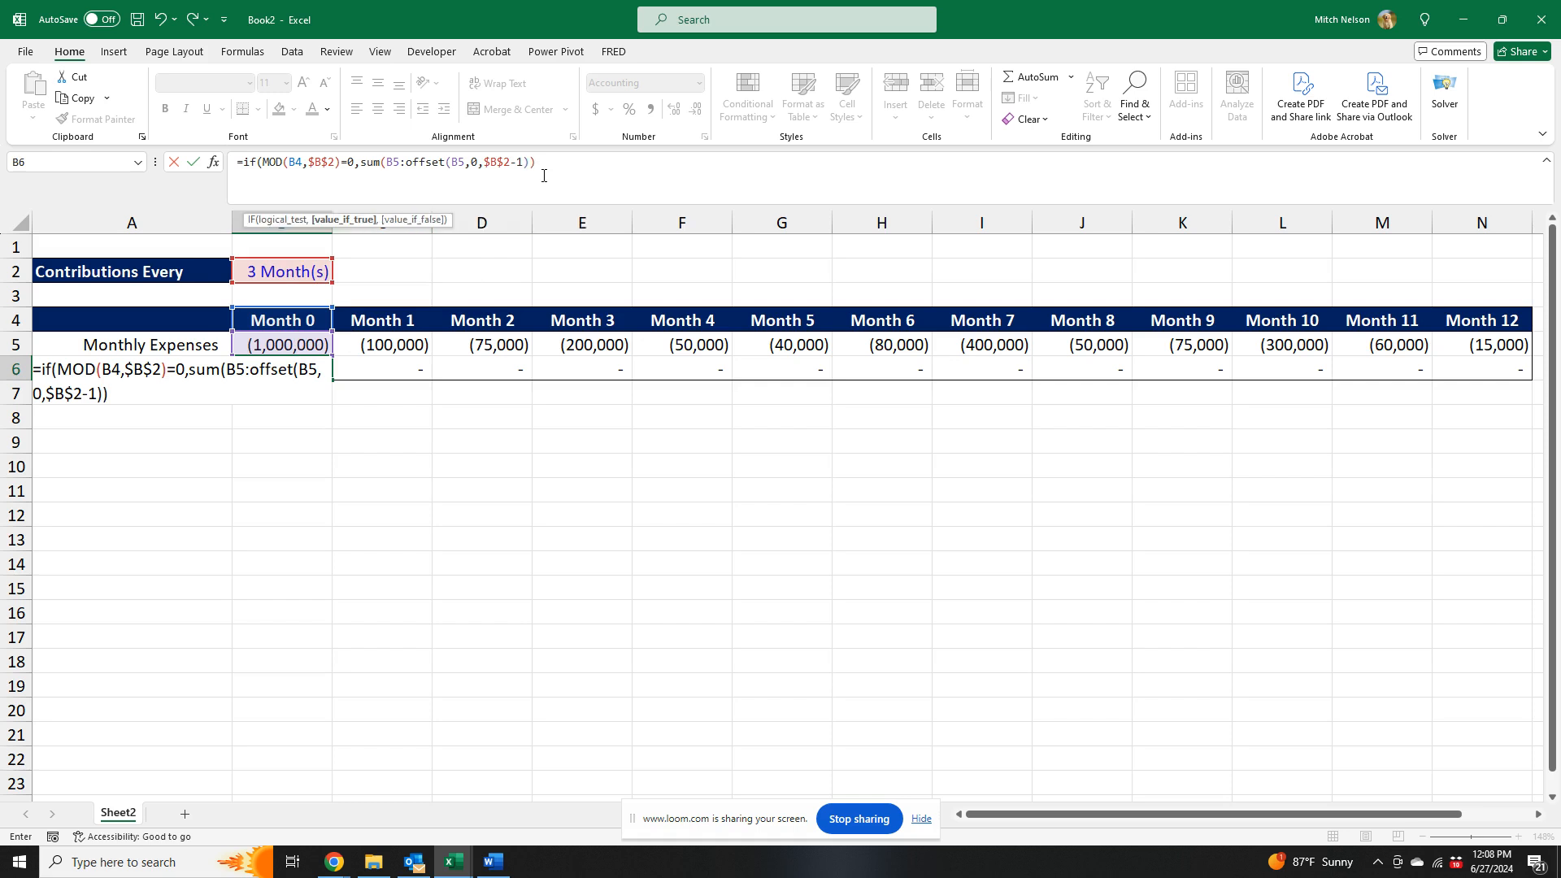
text(,0)
- Finish the B6 formula with 0 as the value if false, and check it against the sum of B5:D5
text())
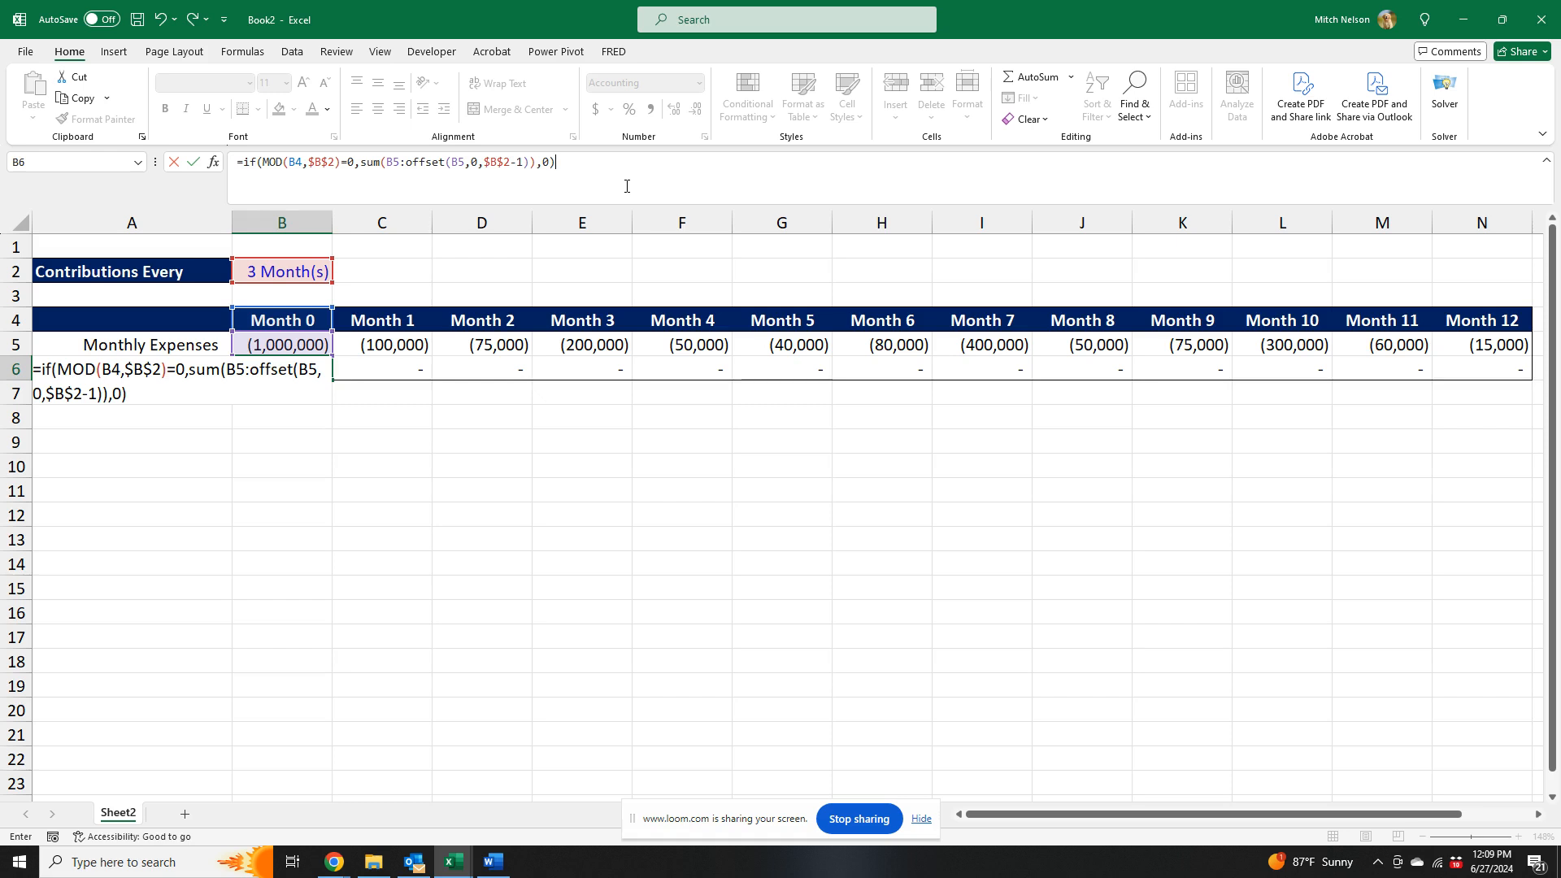
key(Return)
key(Up)
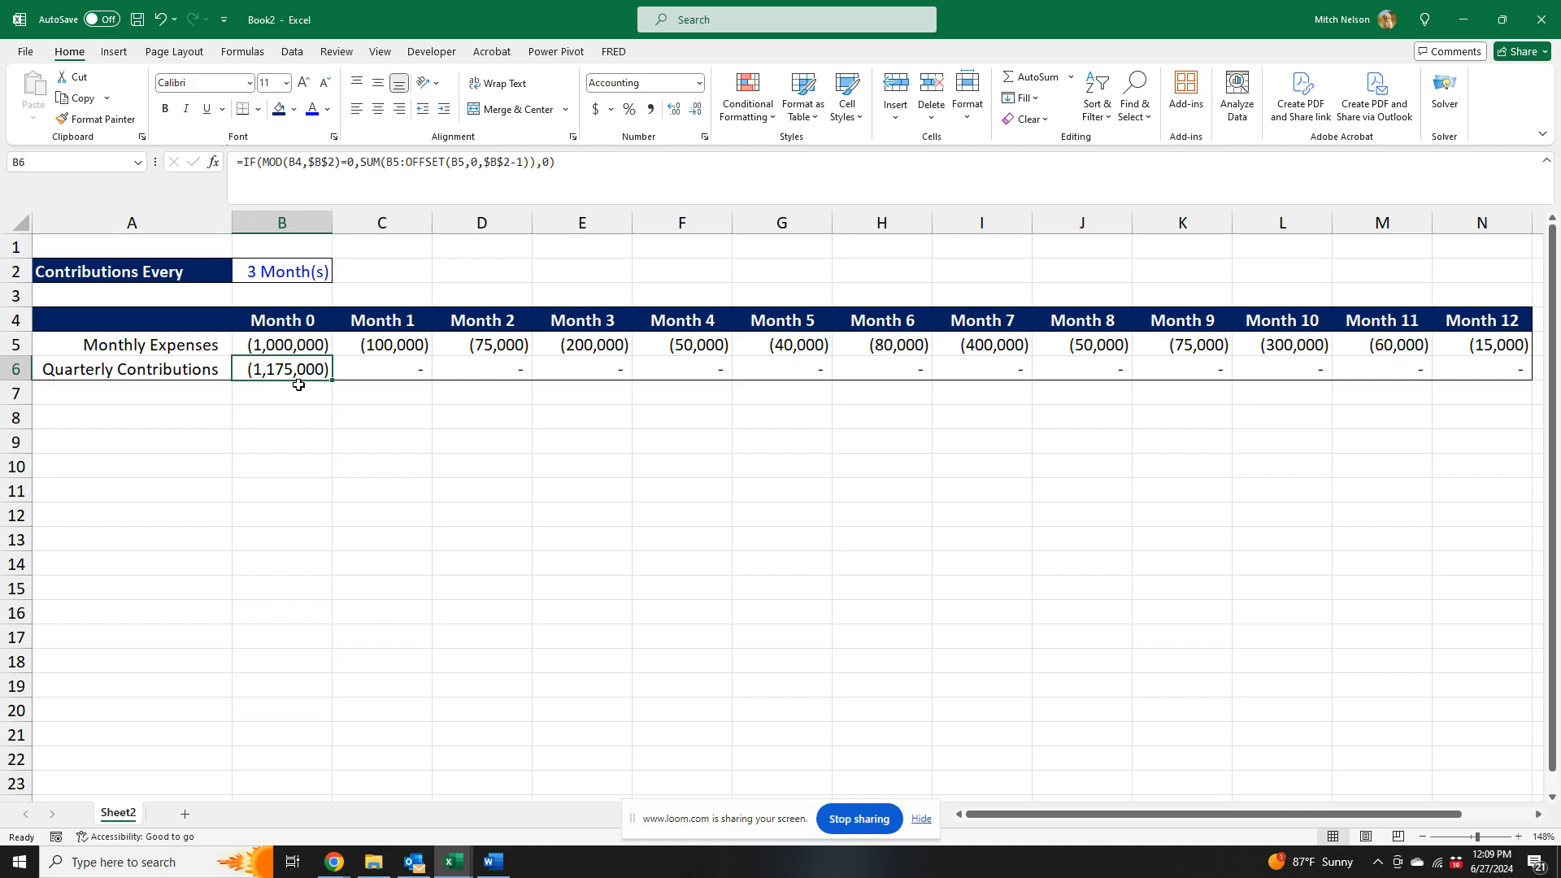
drag(301, 342, 456, 345)
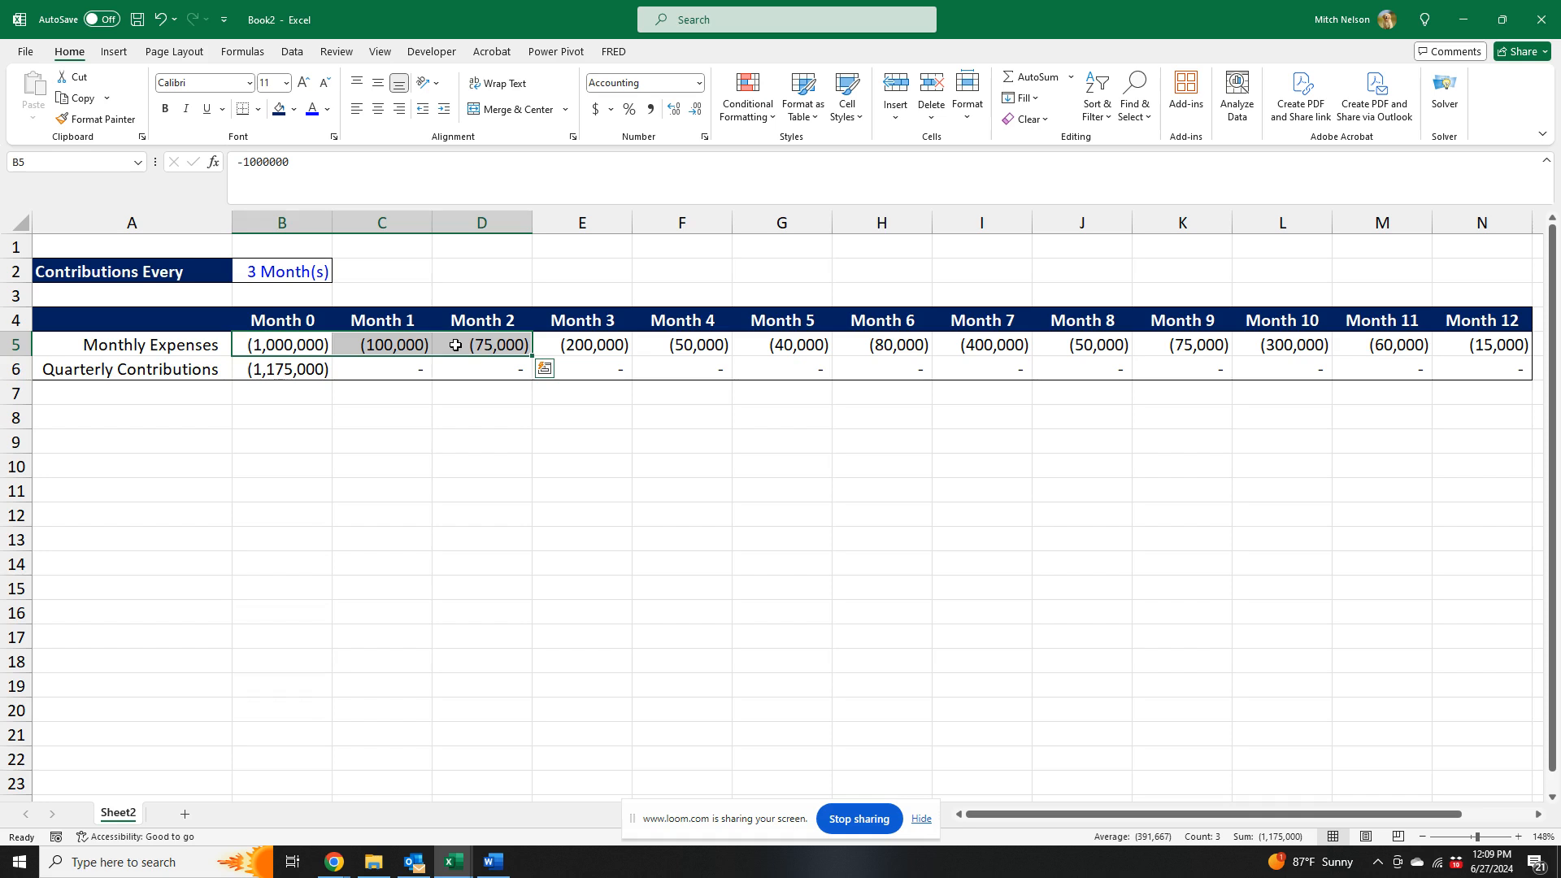
- Copy the B6 formula across B6:N6, pasting formulas only to keep the row's formatting, and clear the copy selection
click(319, 368)
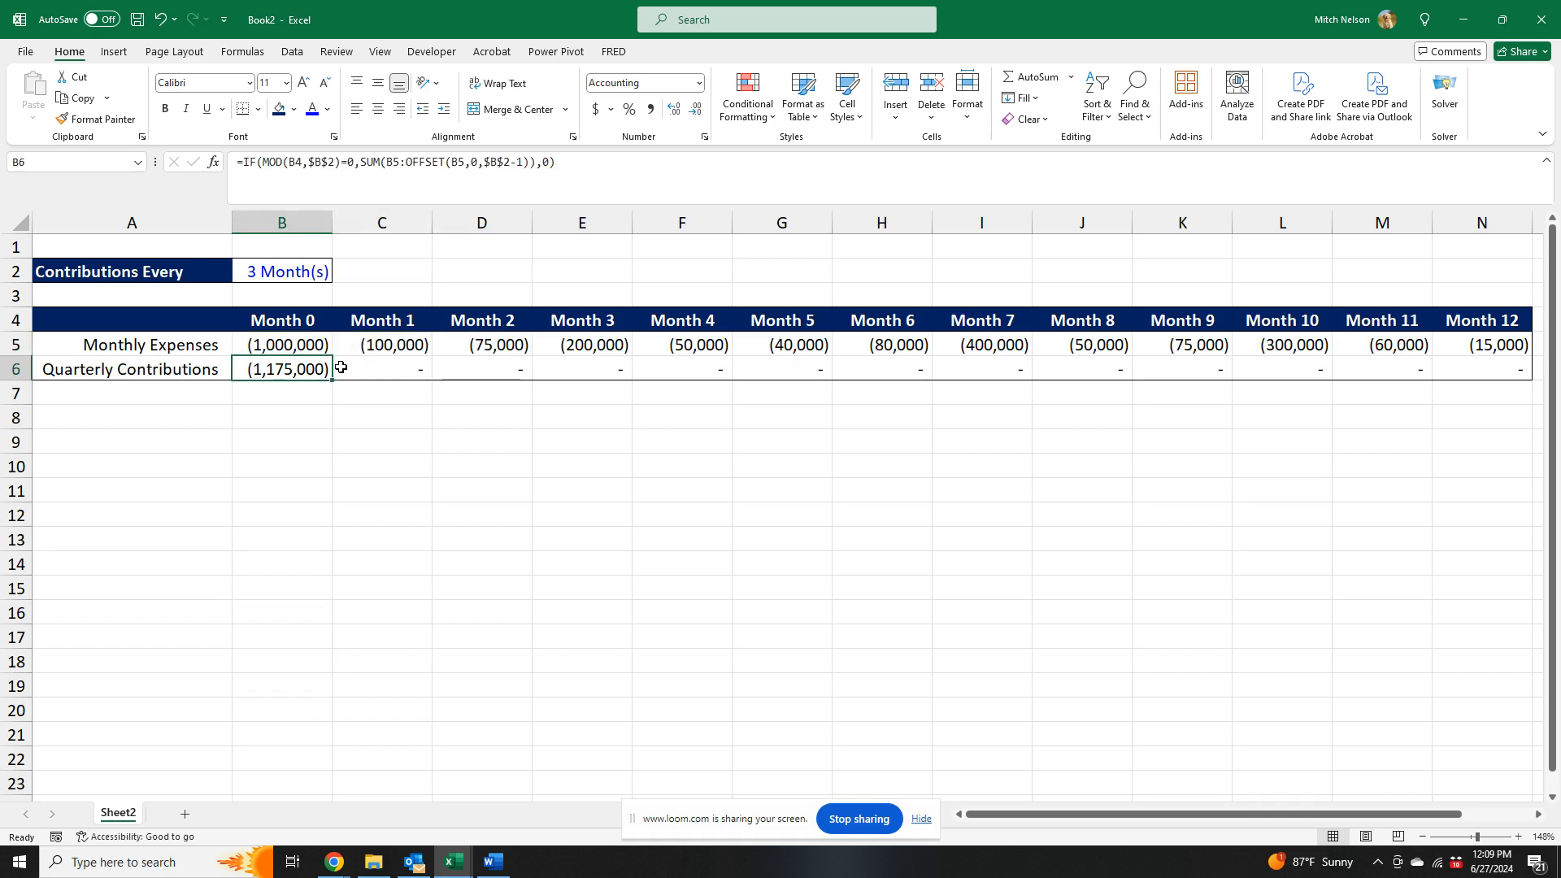
key(ctrl+c)
key(ctrl+shift+Right)
key(ctrl+alt+v)
key(f)
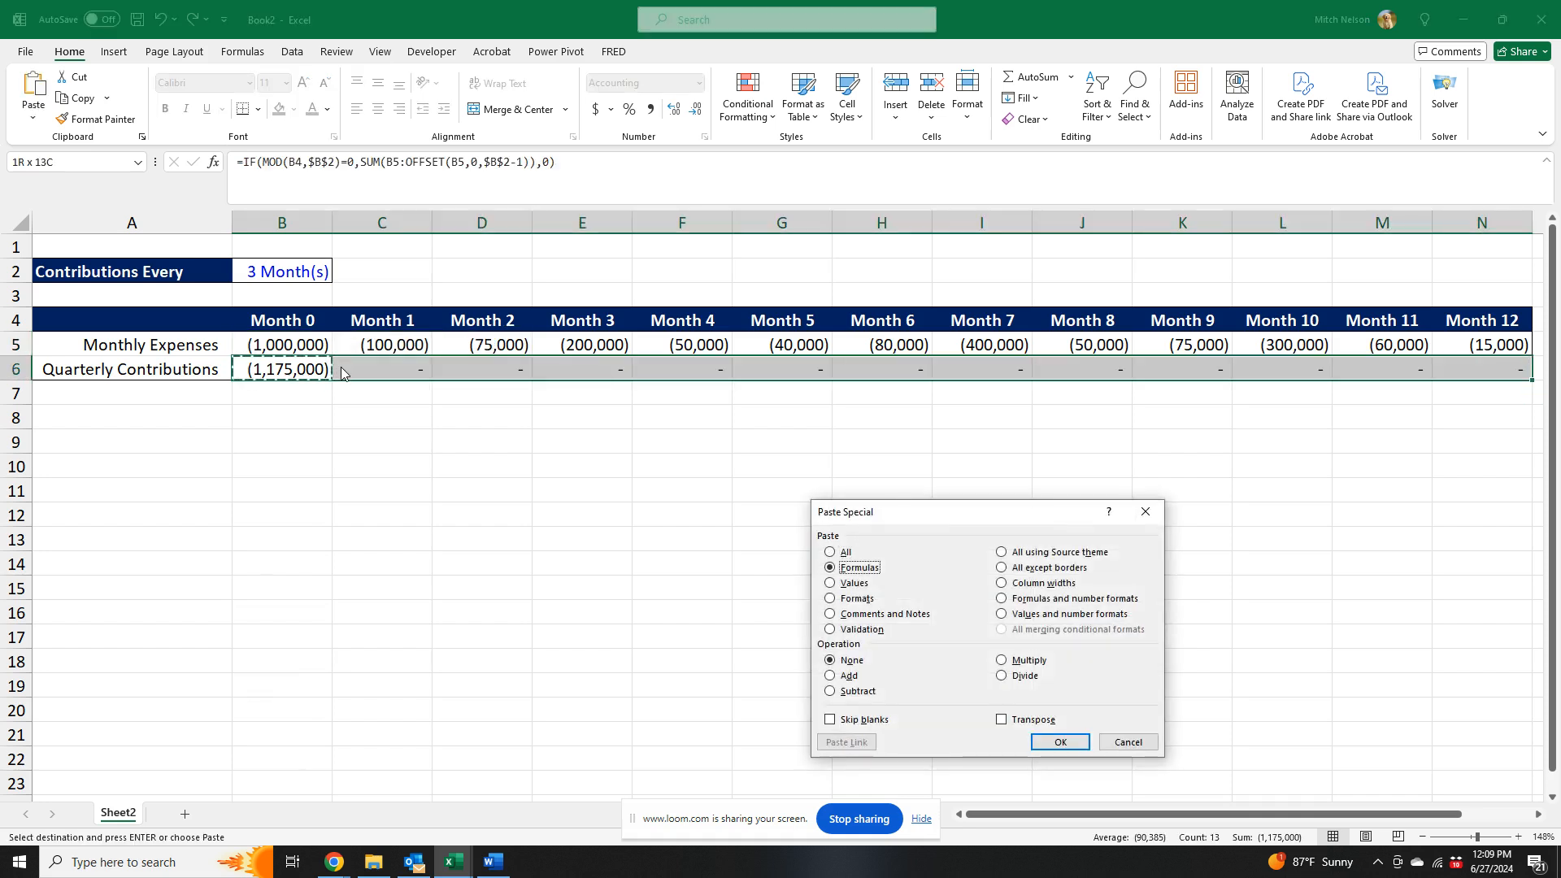
key(Return)
click(747, 574)
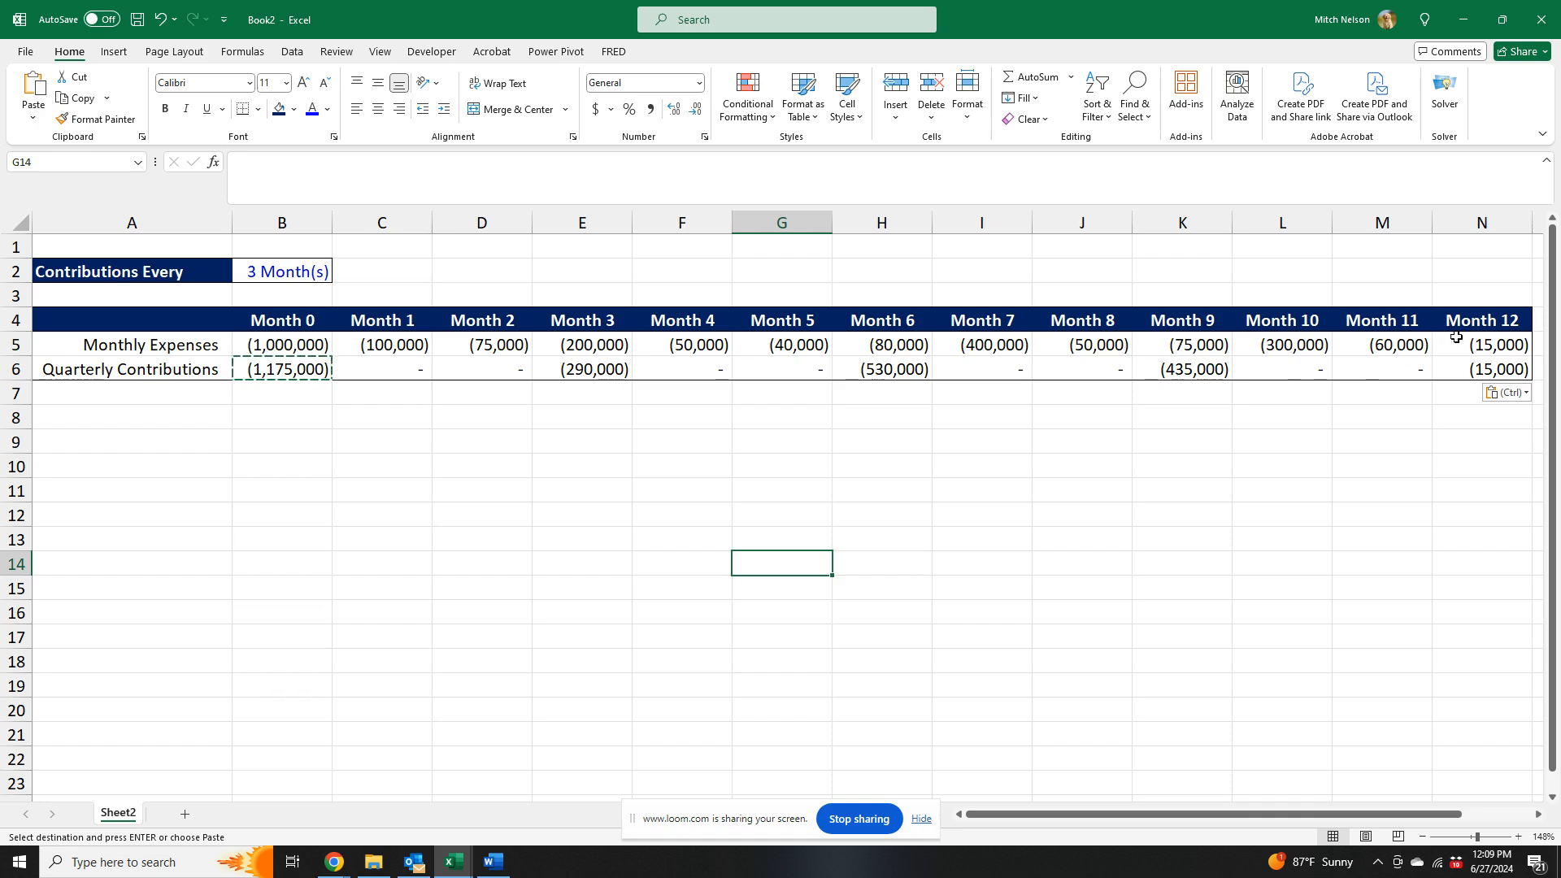
click(310, 369)
key(Escape)
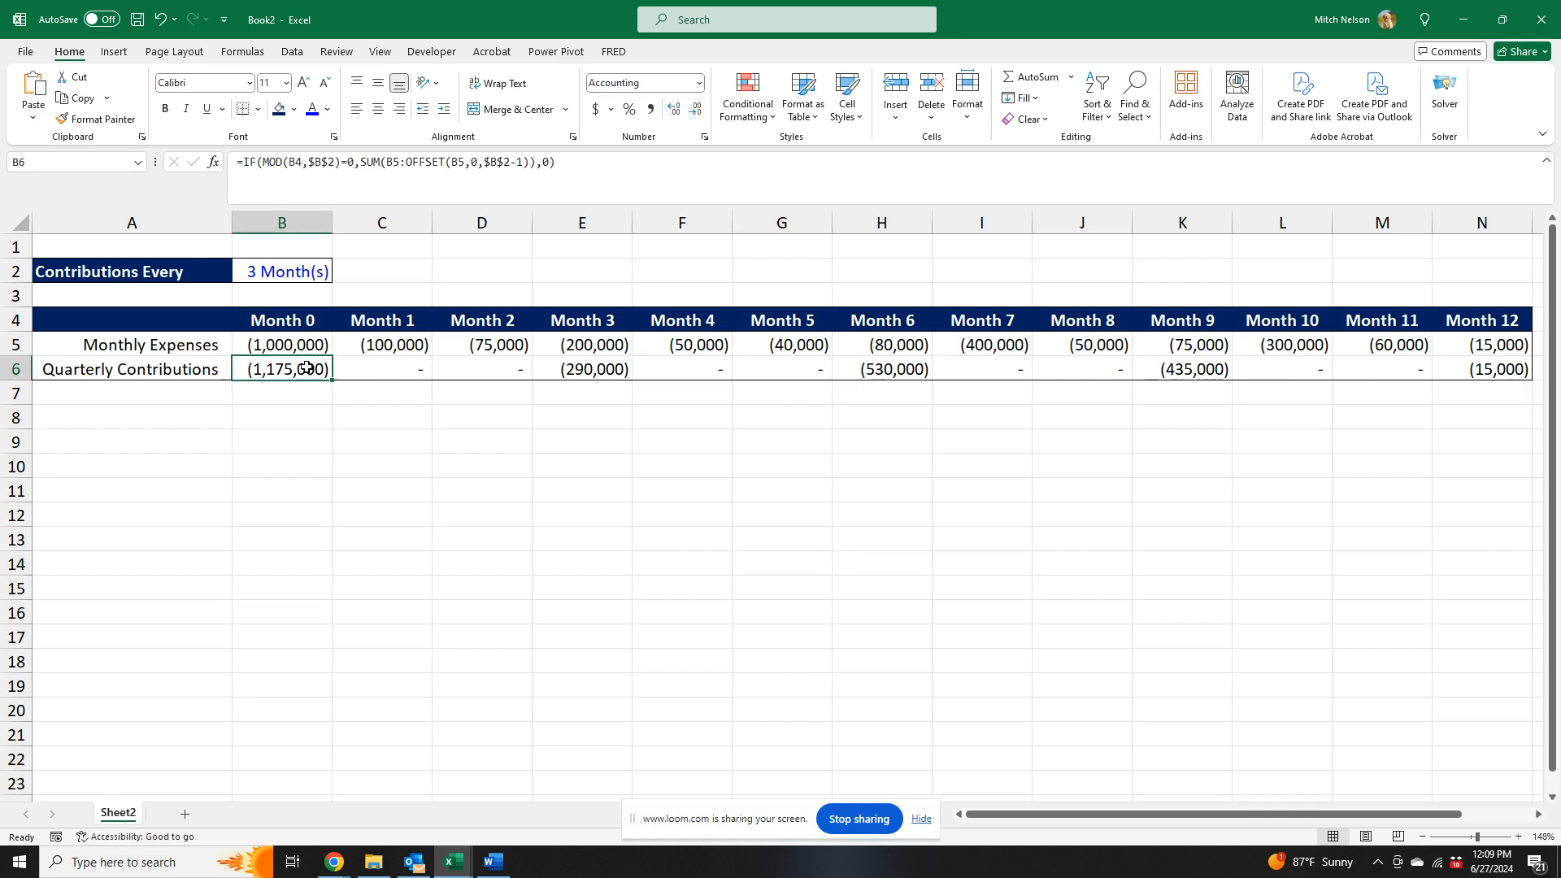
- Compare the totals of B6:N6 and B5:N5, and check the Month 3 contribution in E6 against the sum of E5:G5
key(ctrl+shift+Right)
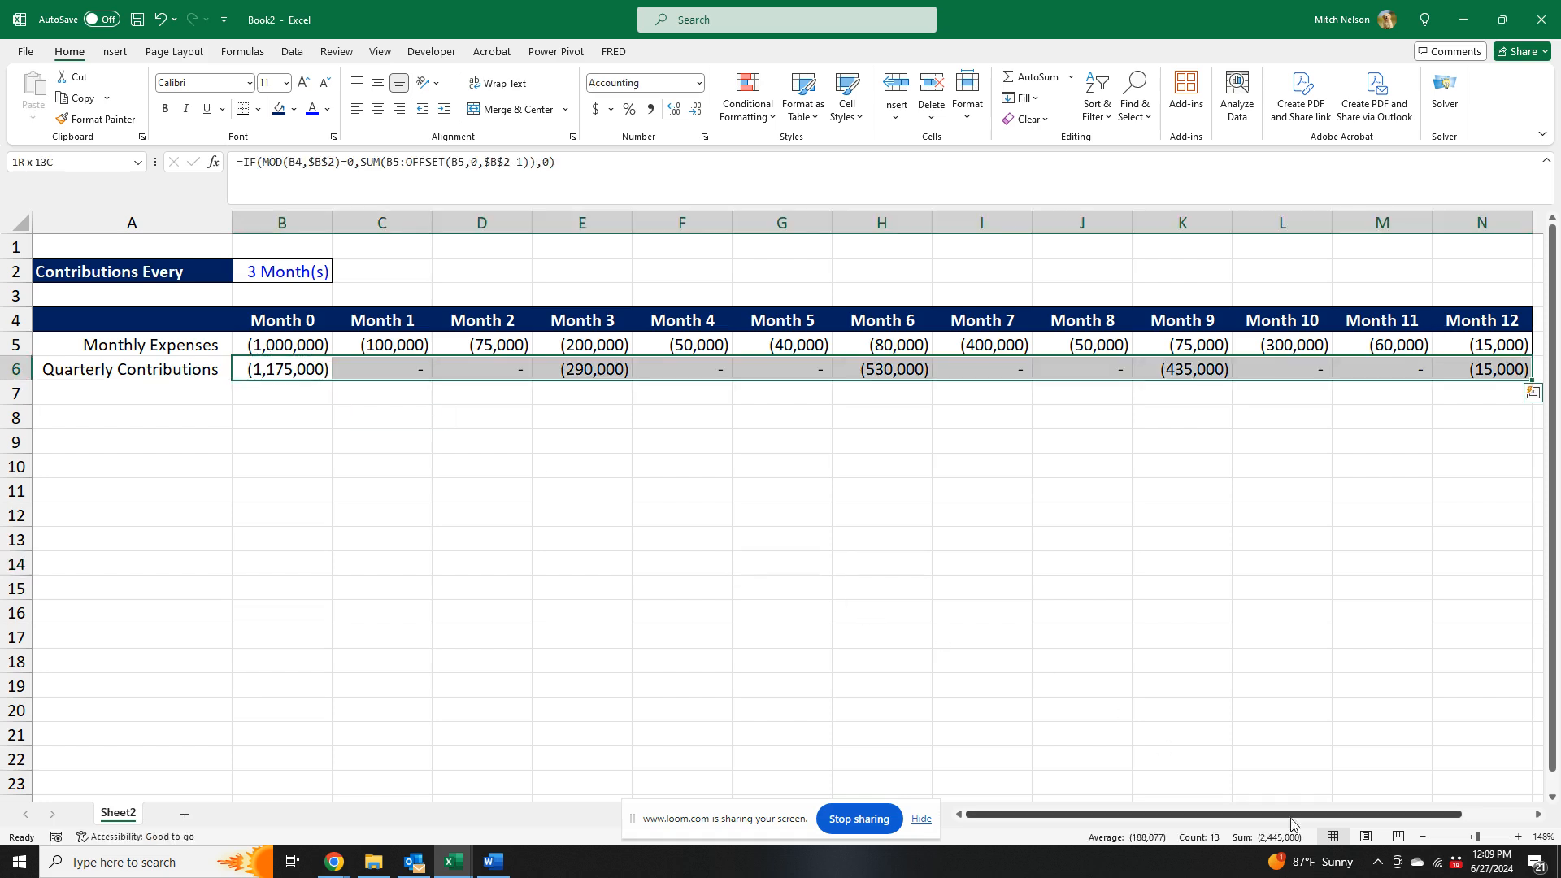
click(295, 351)
key(ctrl+shift+Right)
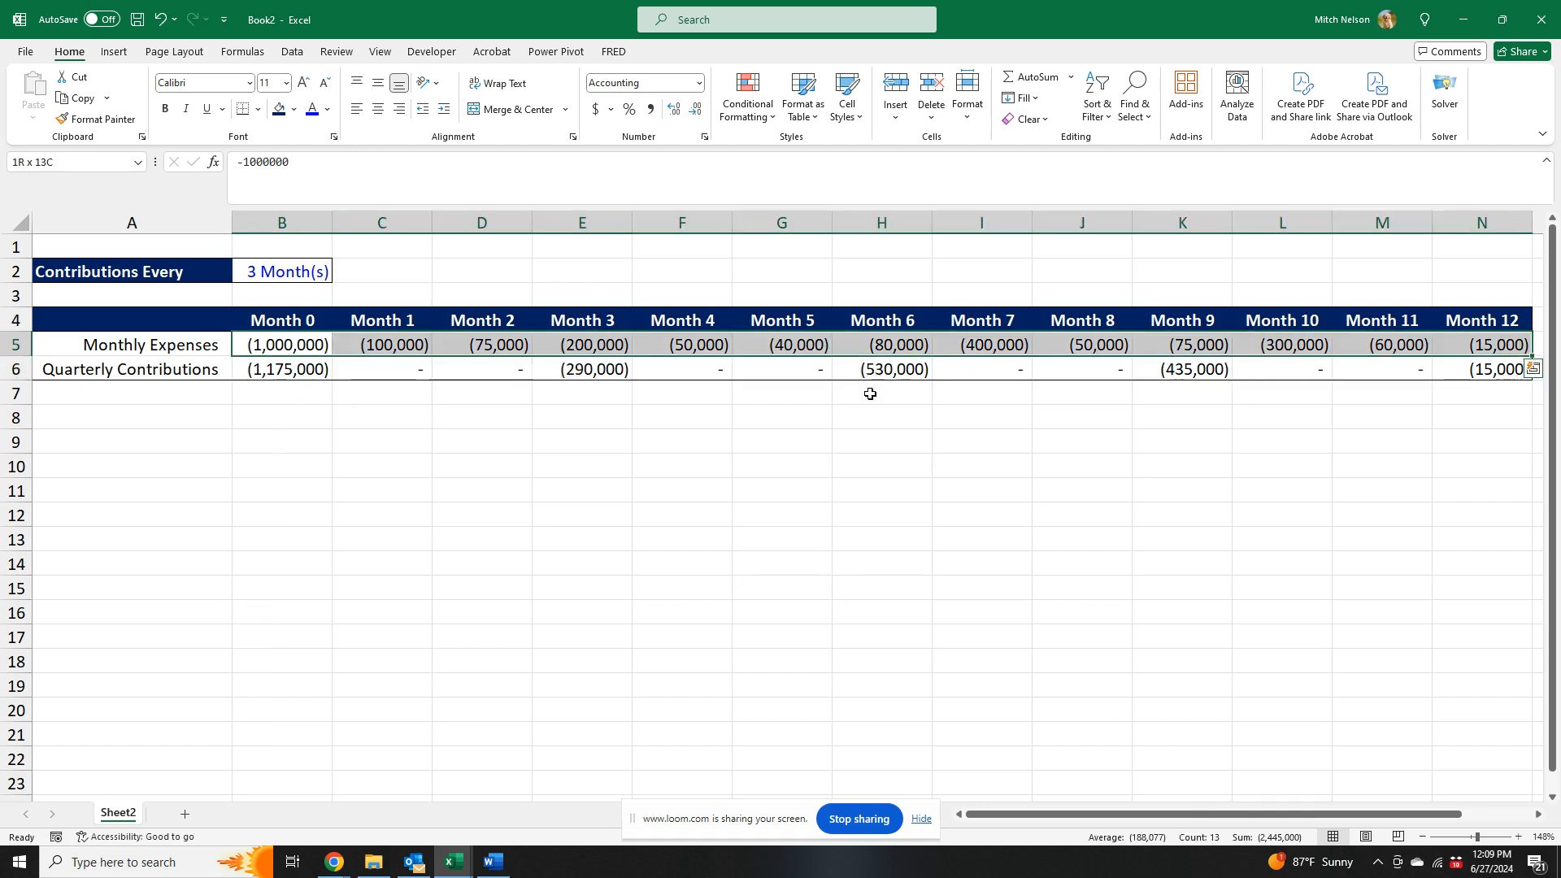
click(582, 372)
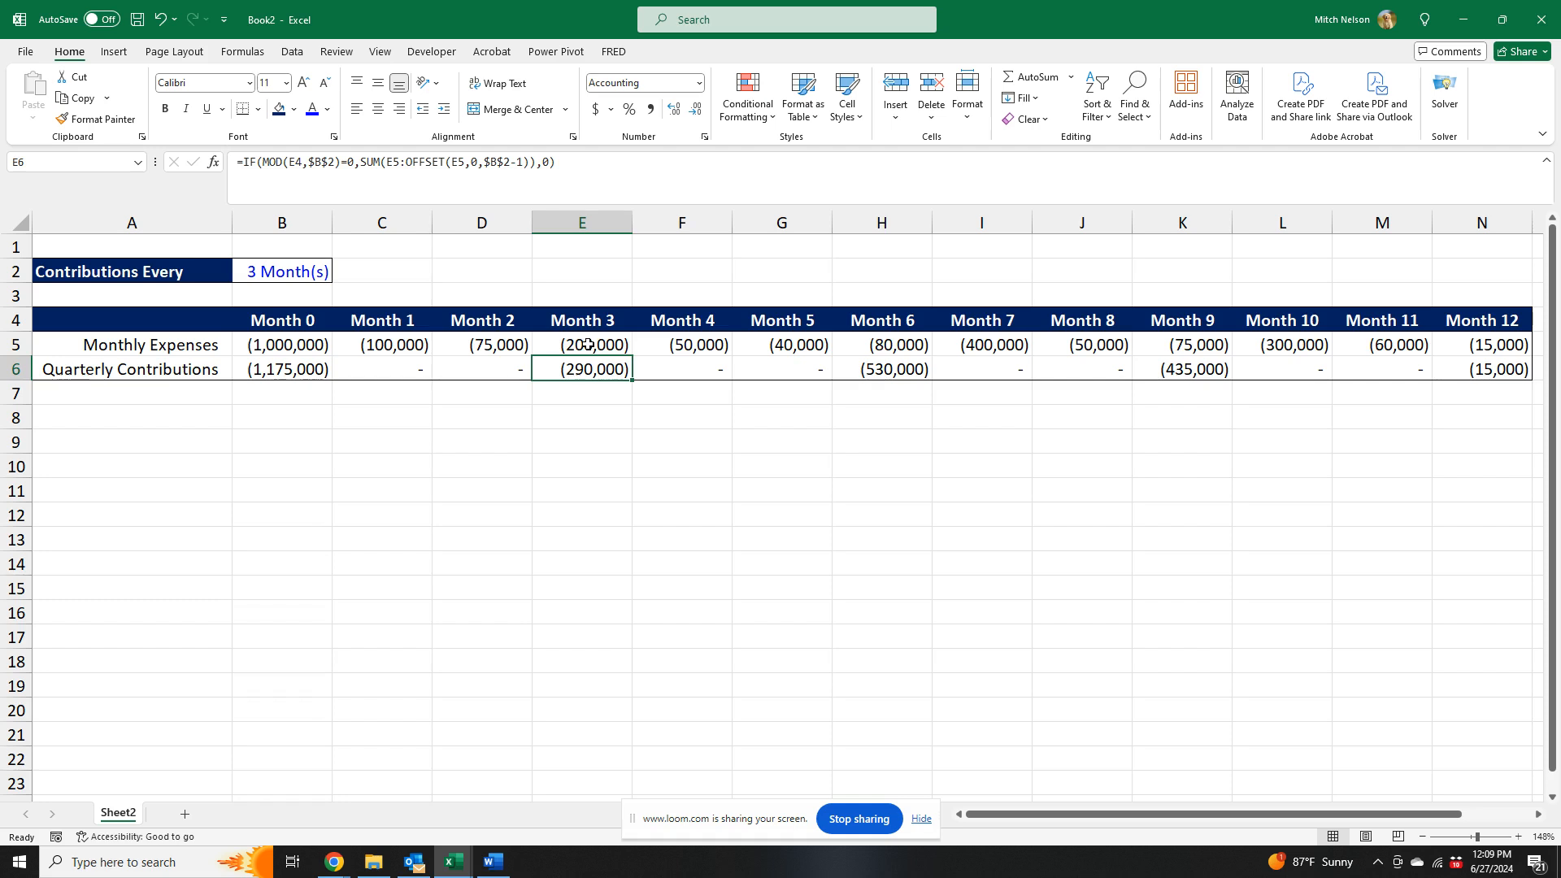
drag(587, 345, 752, 350)
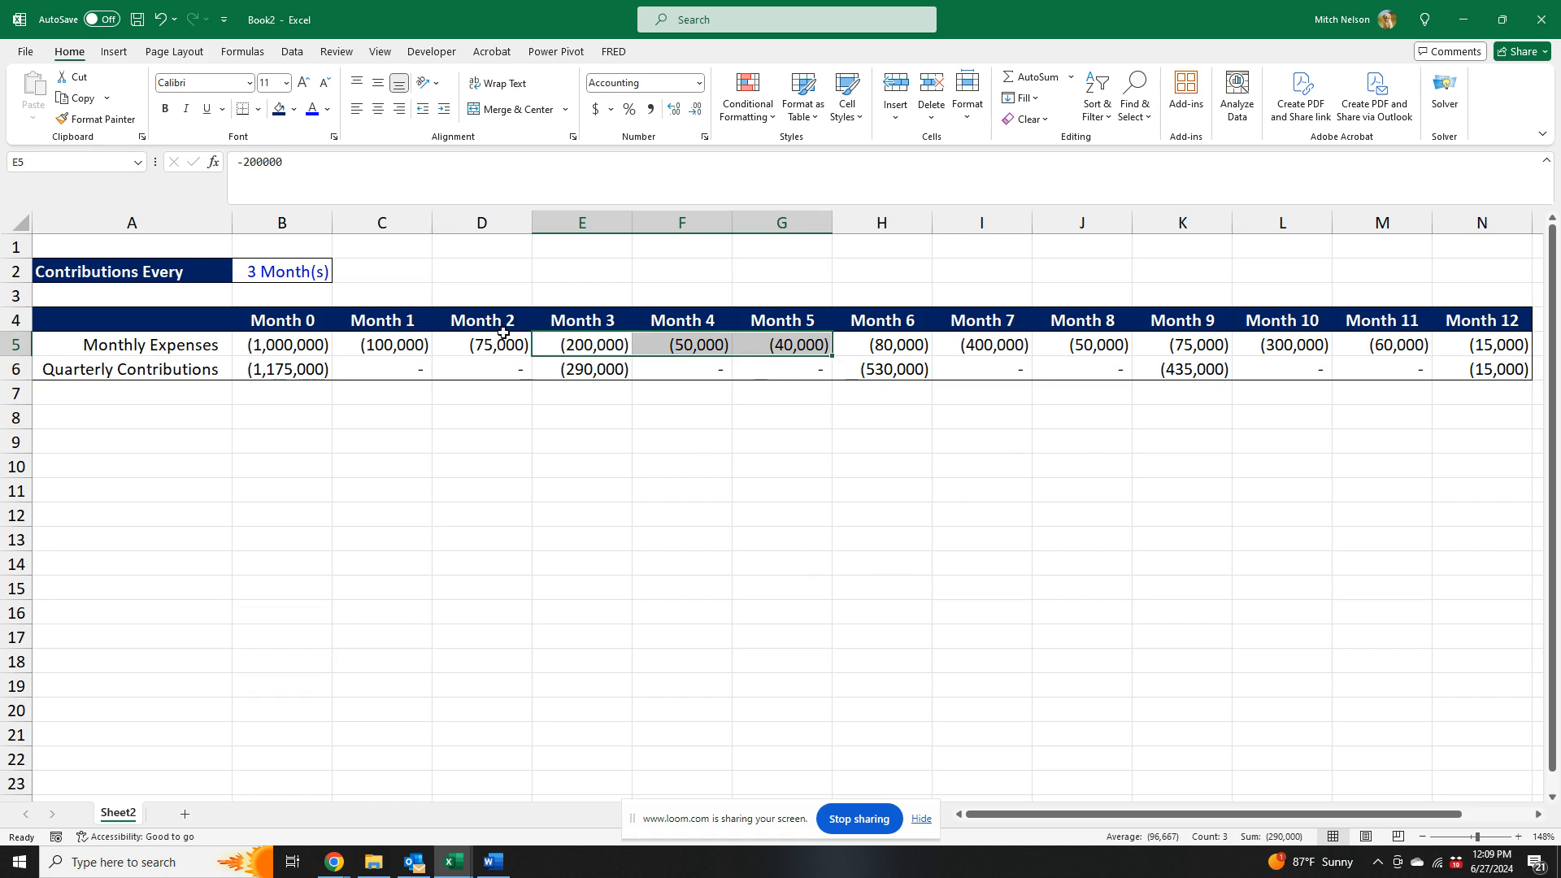
- Set the contribution interval in B2 to 6 months and check B6 against the sum of B5:G5
click(284, 273)
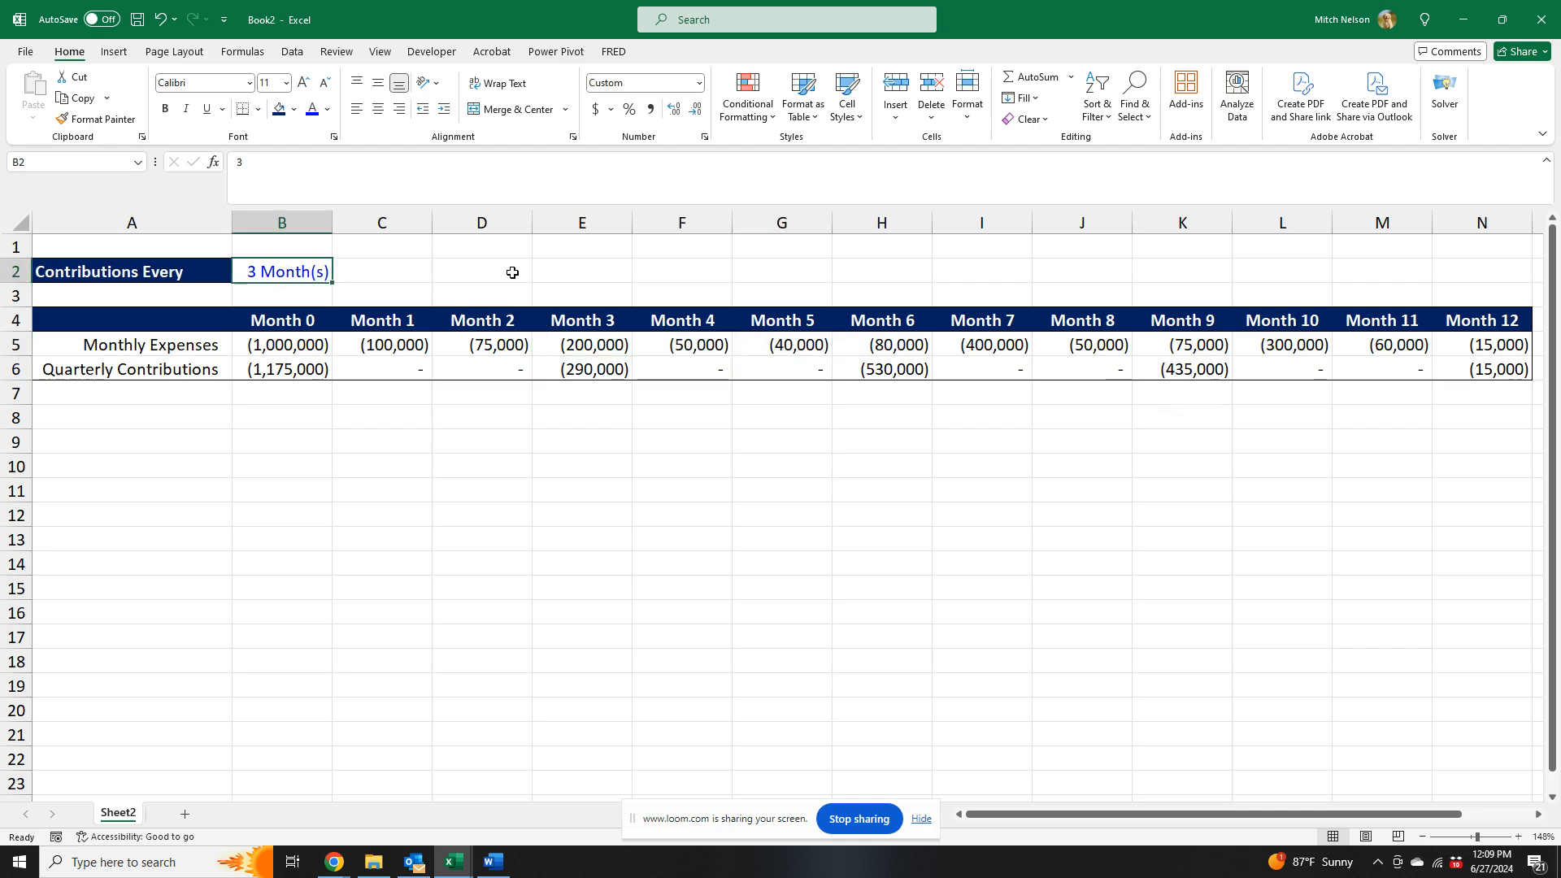
text(6)
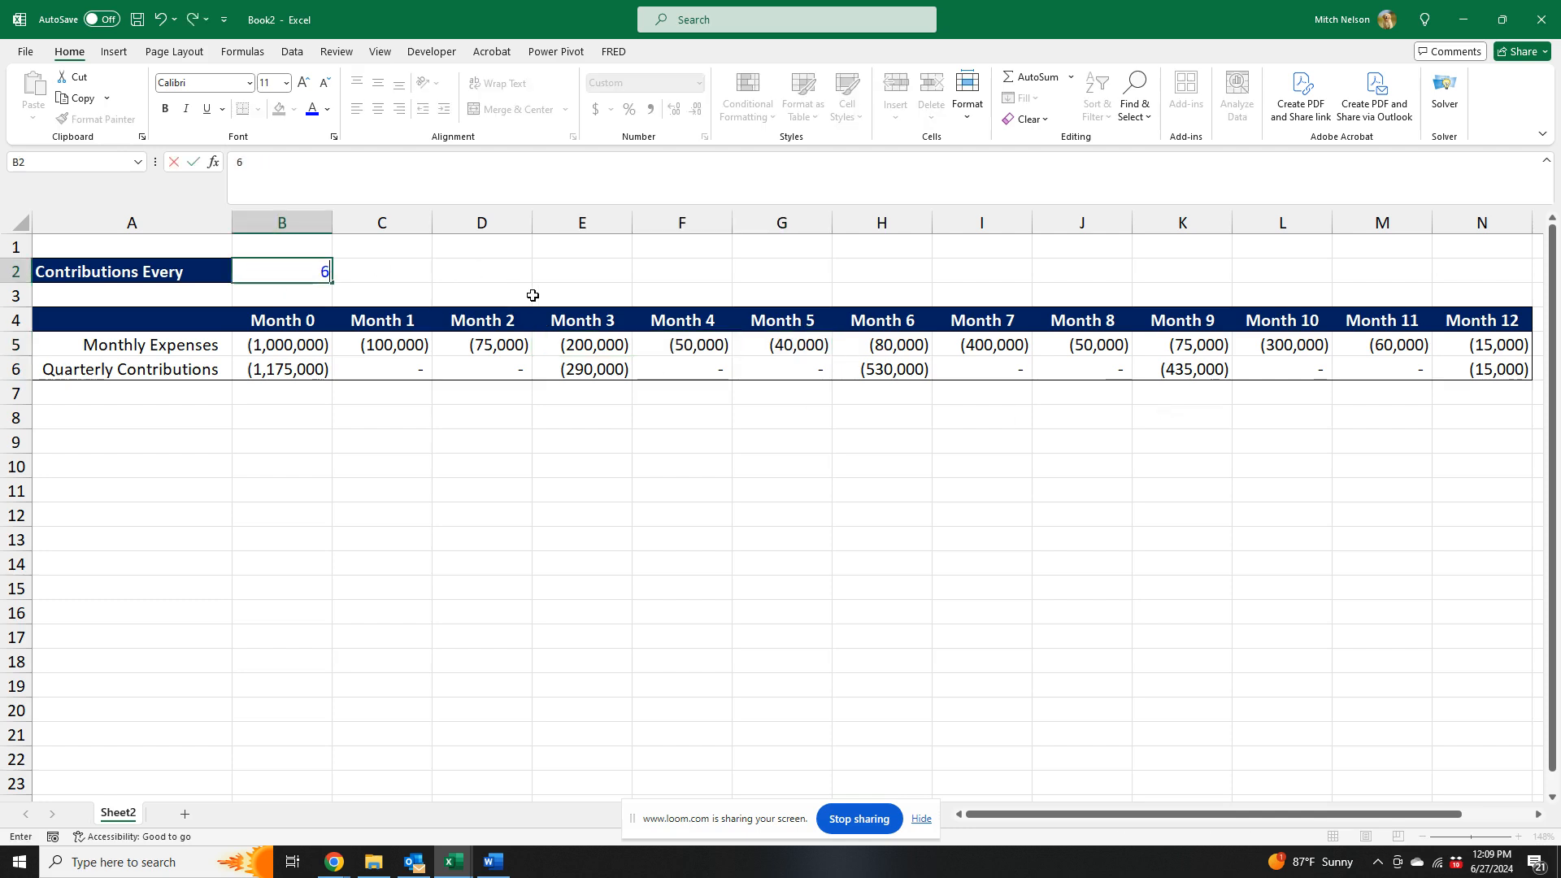
key(Return)
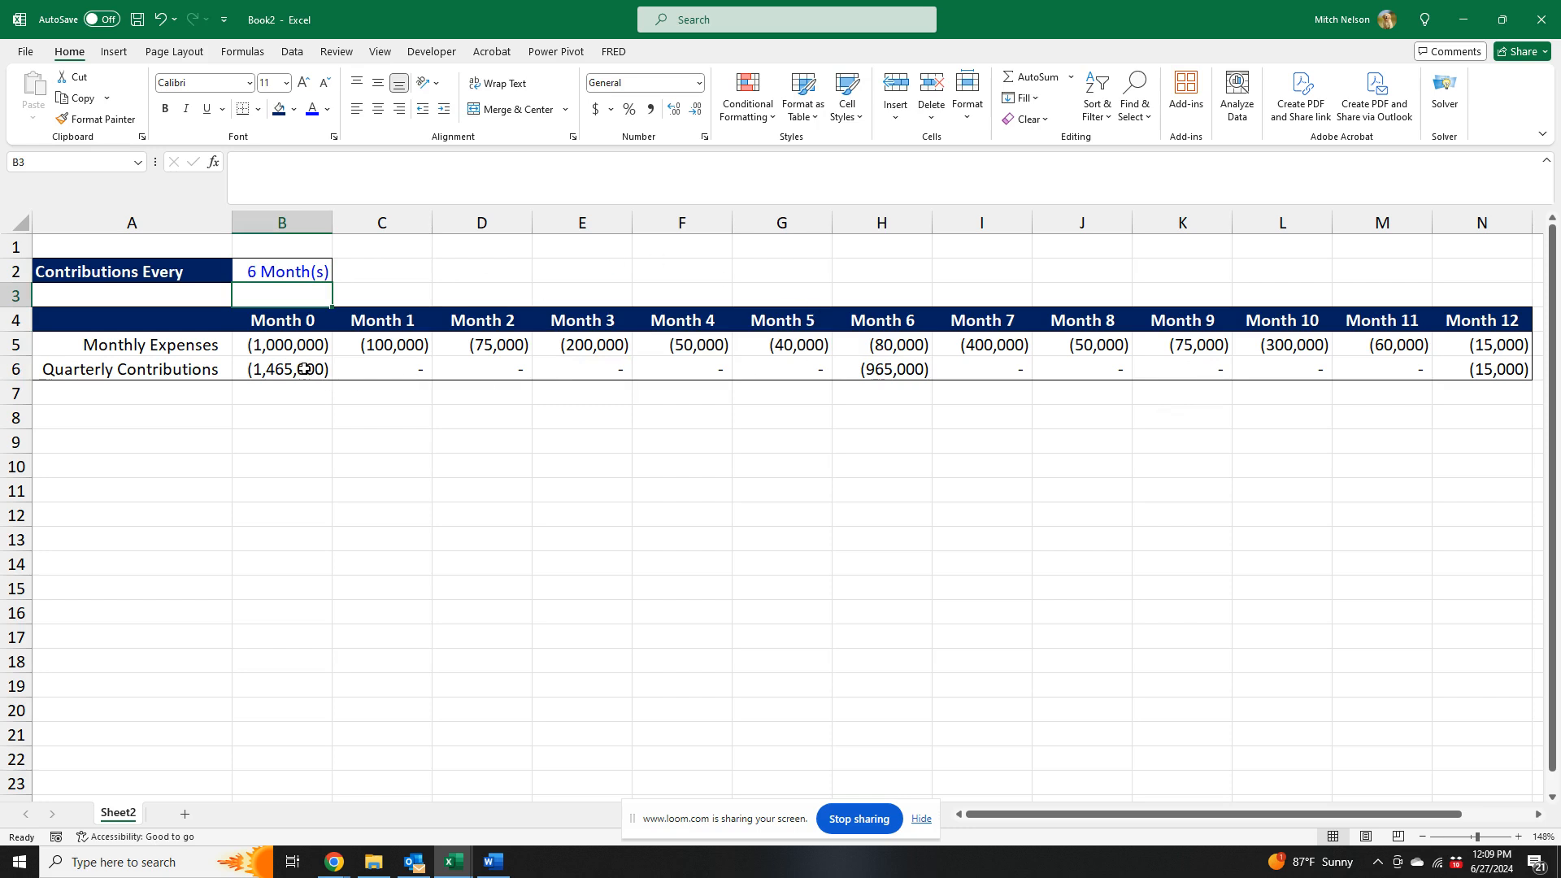
drag(302, 346, 761, 346)
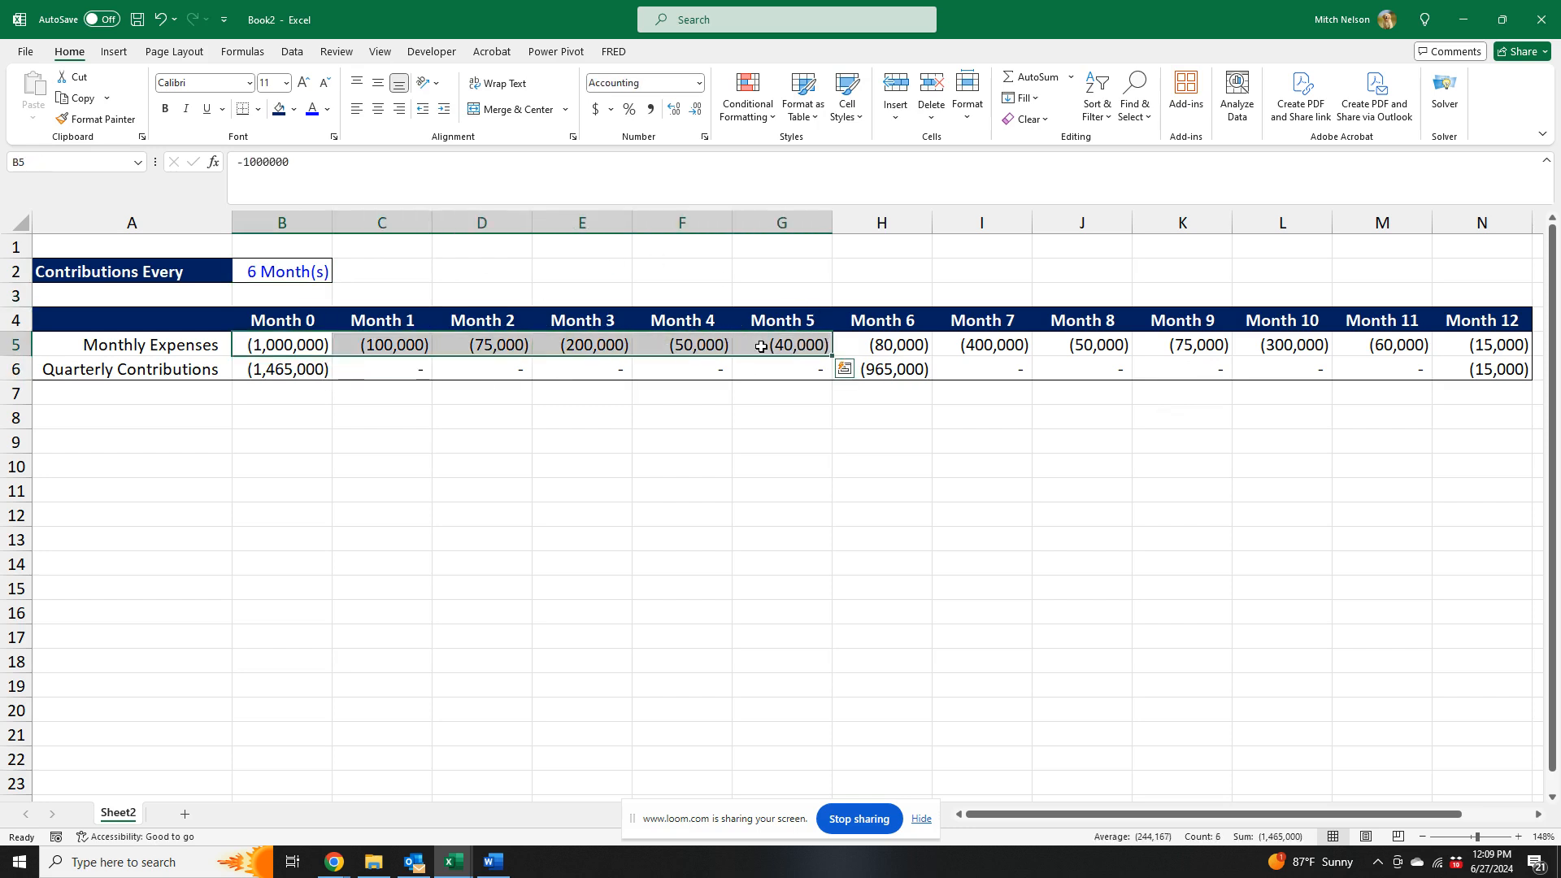
- Set the contribution interval in B2 to 1 month
click(255, 276)
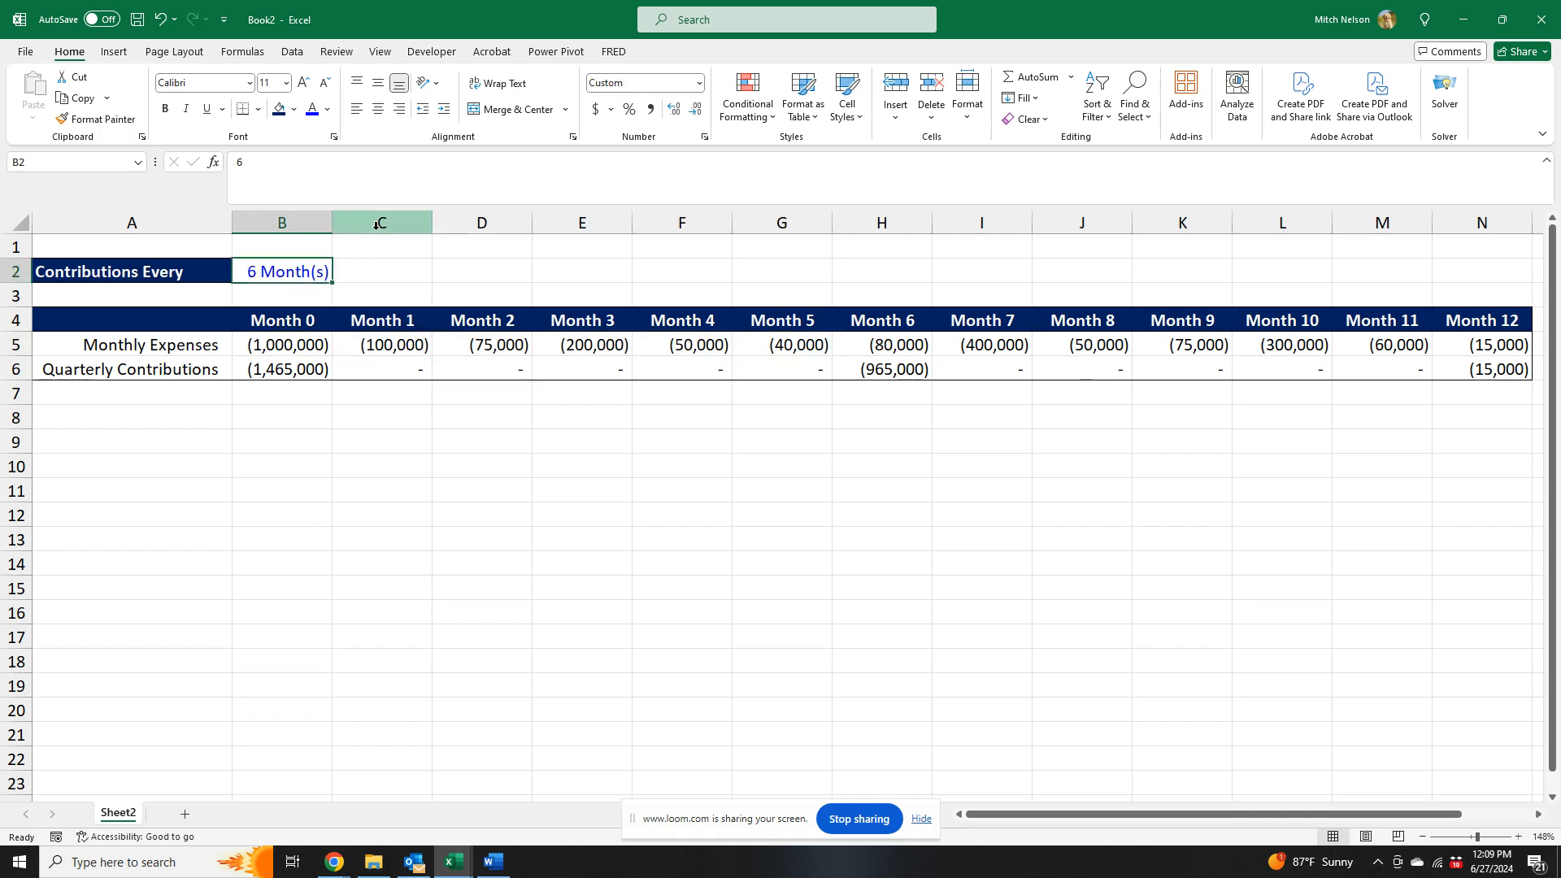
text(1)
key(Return)
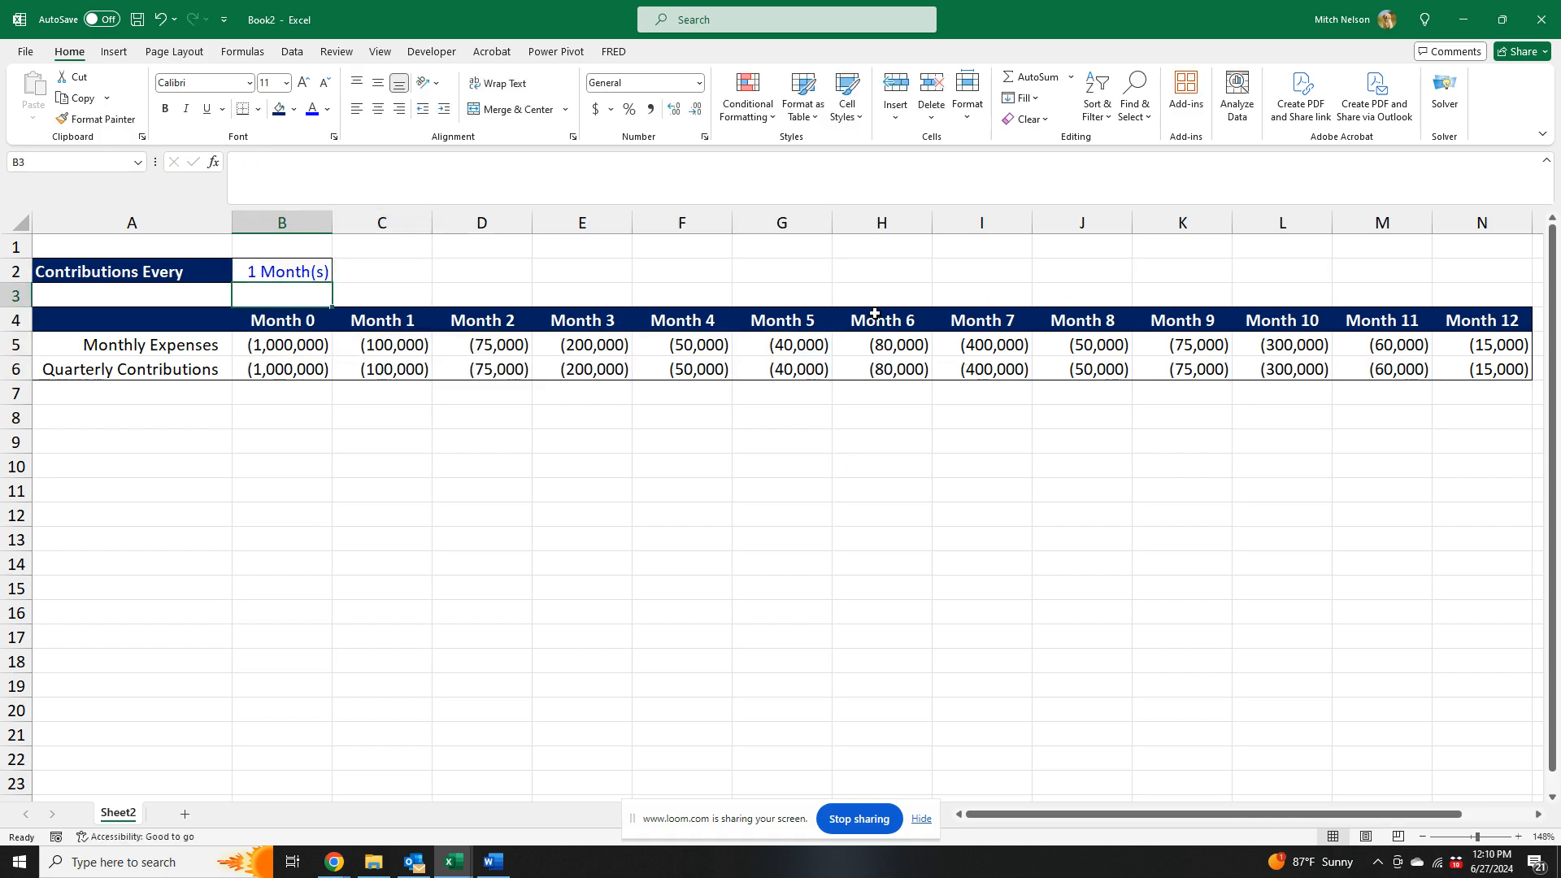
click(192, 274)
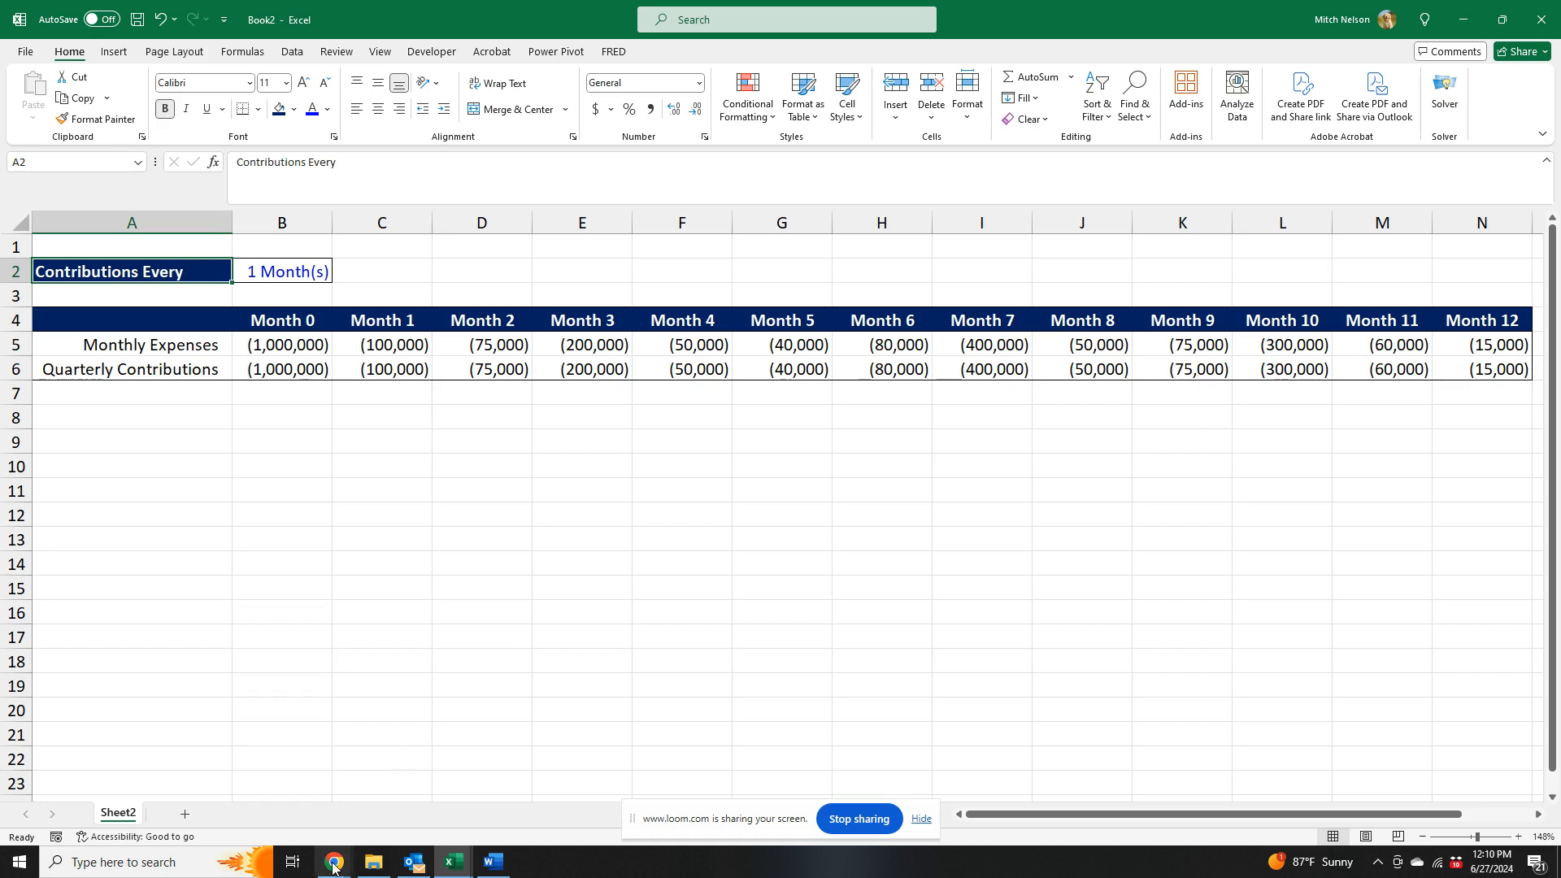
mouse_move(336, 867)
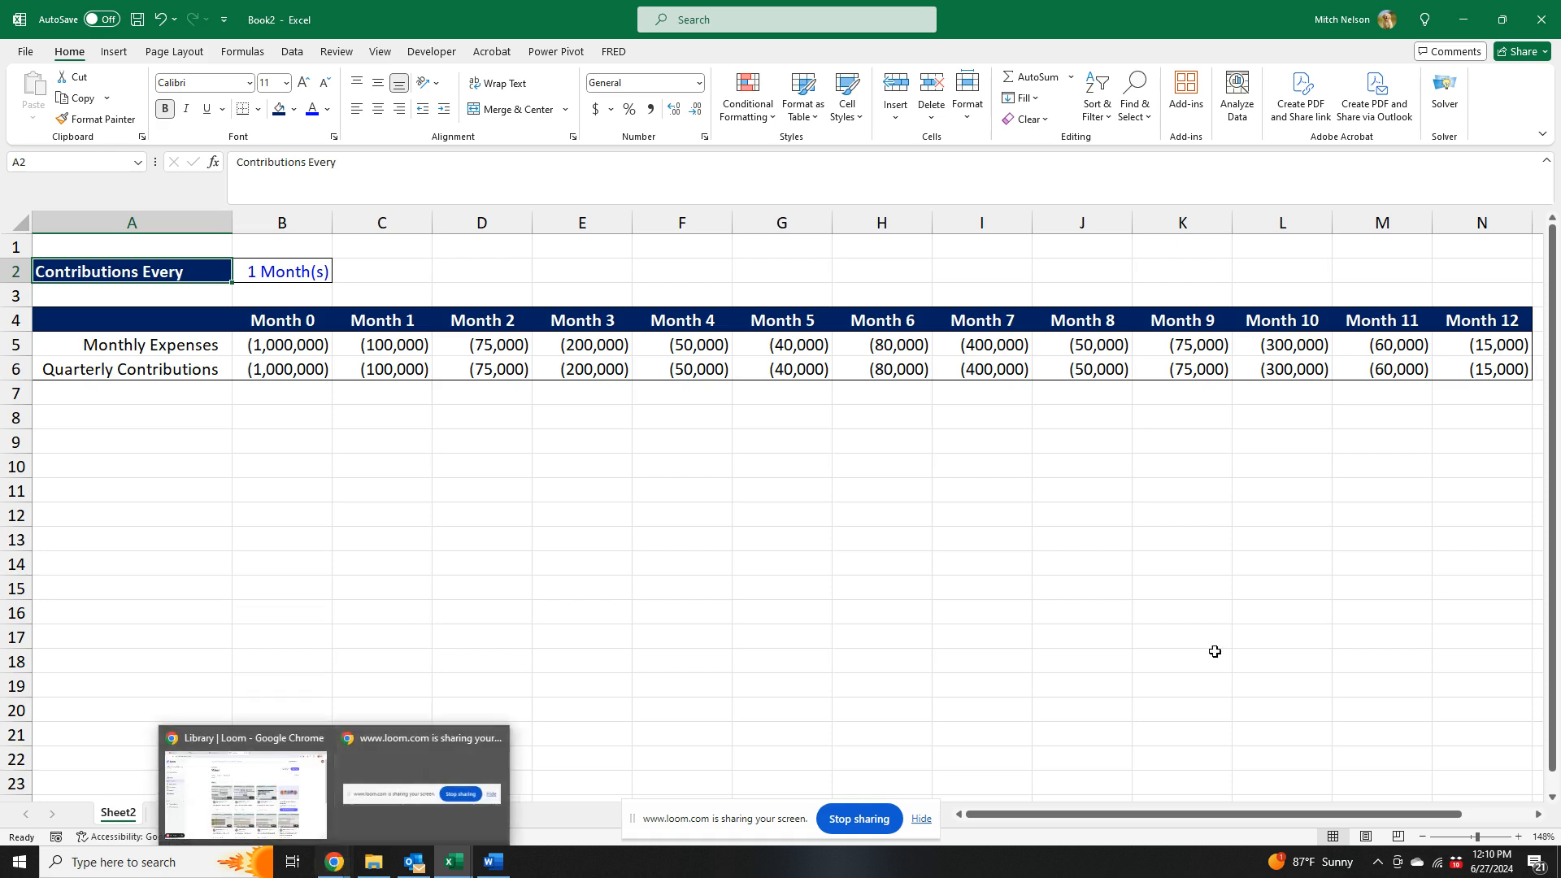